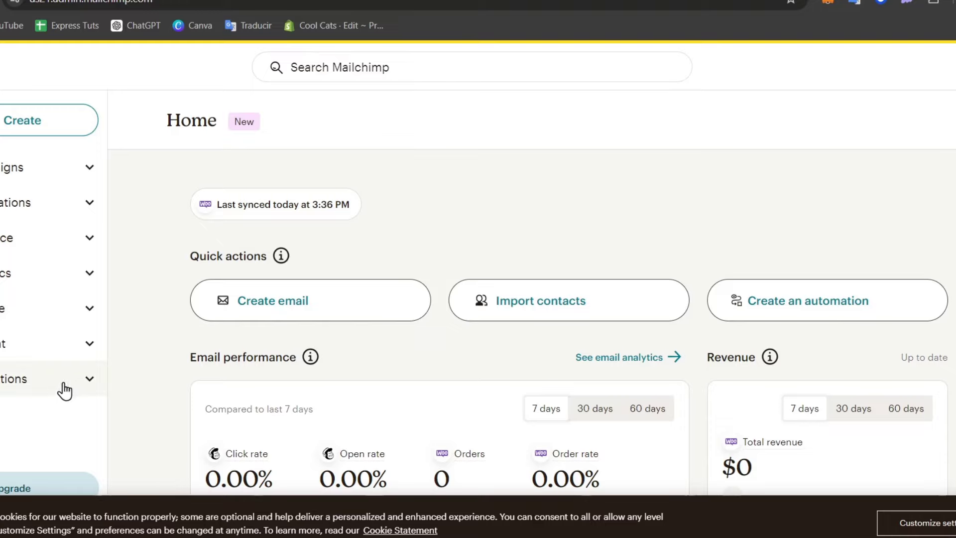
Step: Open the account profile and examine its photo, basic information, email marketing preferences and the available settings categories
{"action": "scroll", "coordinate": [858, 399], "scroll_direction": "down", "scroll_amount": 8}
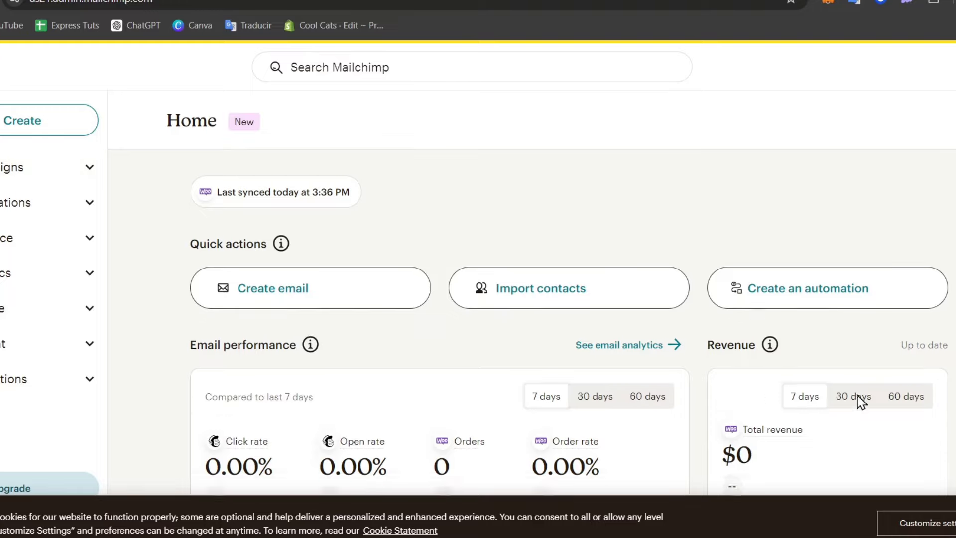
{"action": "left_click", "coordinate": [948, 67]}
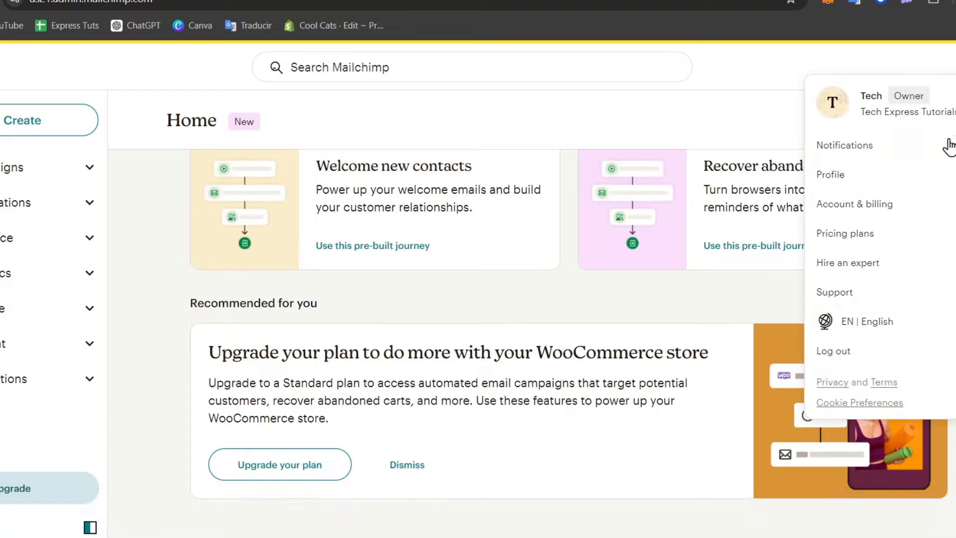
{"action": "left_click", "coordinate": [862, 184]}
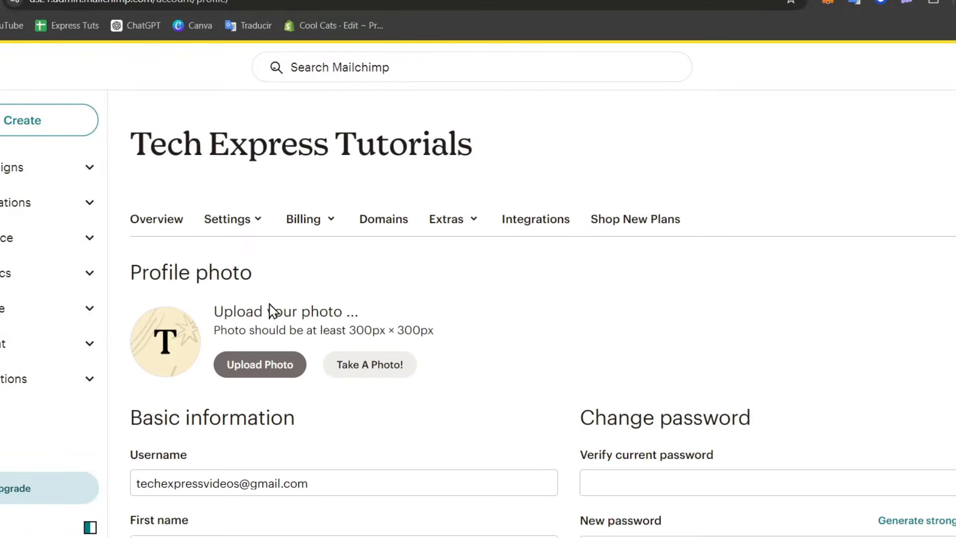
{"action": "scroll", "coordinate": [495, 345], "scroll_direction": "down", "scroll_amount": 5}
{"action": "scroll", "coordinate": [495, 344], "scroll_direction": "down", "scroll_amount": 10}
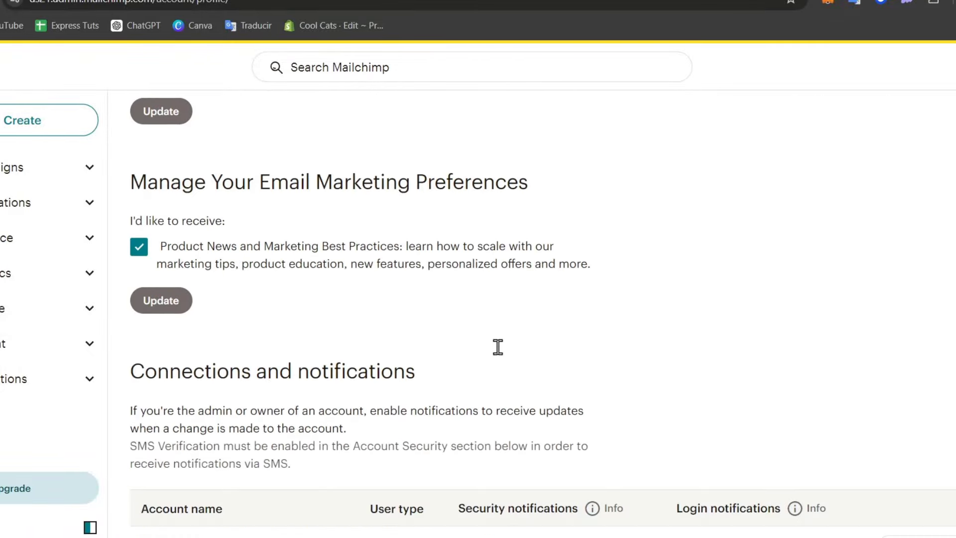
{"action": "scroll", "coordinate": [504, 358], "scroll_direction": "up", "scroll_amount": 3}
{"action": "scroll", "coordinate": [506, 359], "scroll_direction": "up", "scroll_amount": 6}
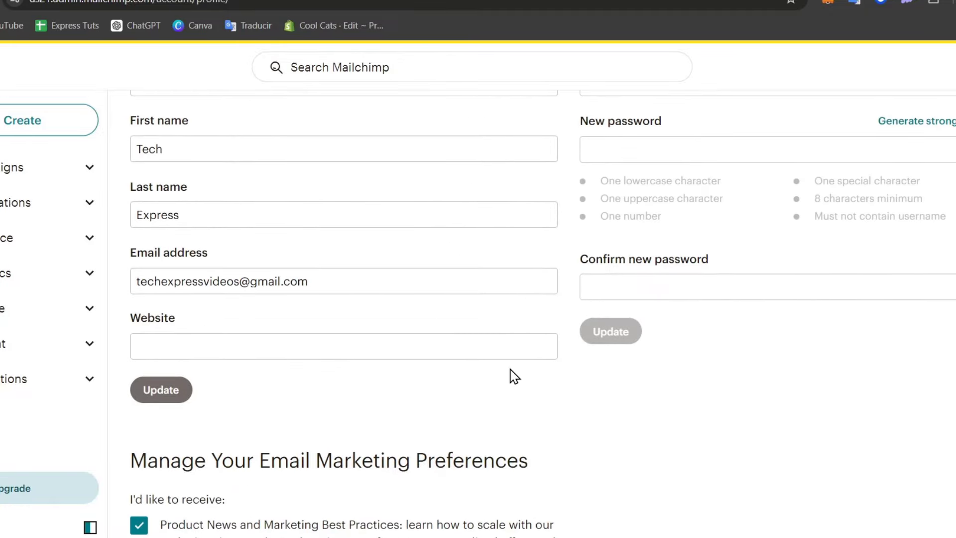
{"action": "scroll", "coordinate": [553, 363], "scroll_direction": "up", "scroll_amount": 7}
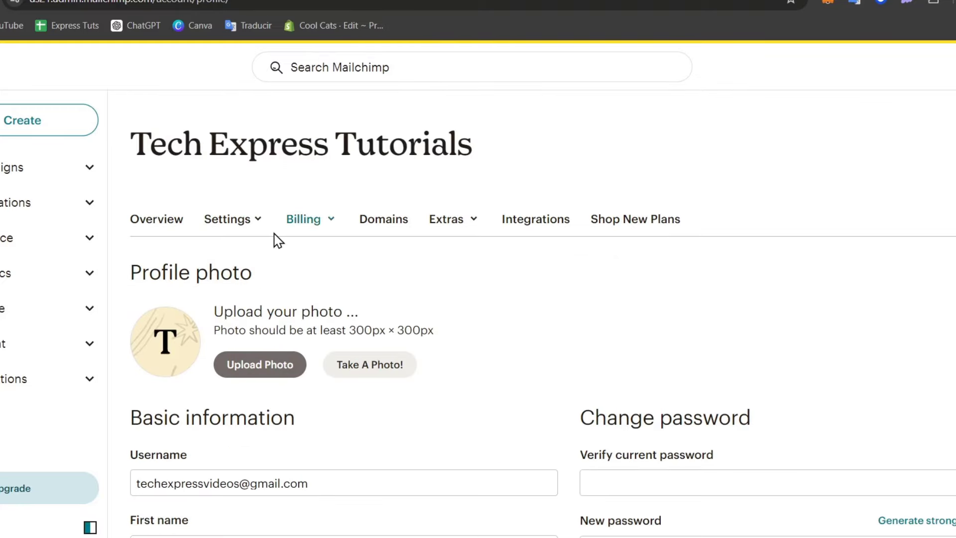
{"action": "left_click", "coordinate": [236, 227]}
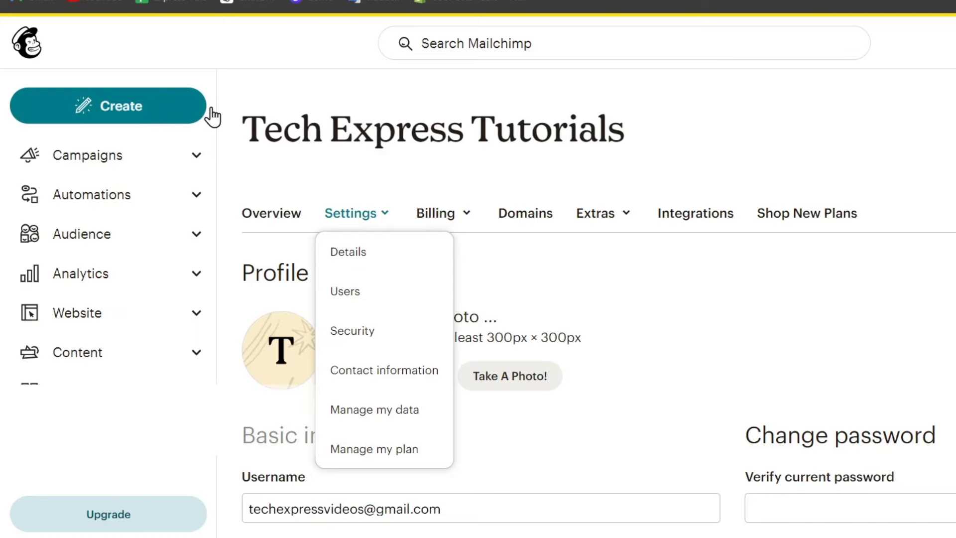
Step: Start creating a new email from a template and bring up the template gallery
{"action": "left_click", "coordinate": [159, 119]}
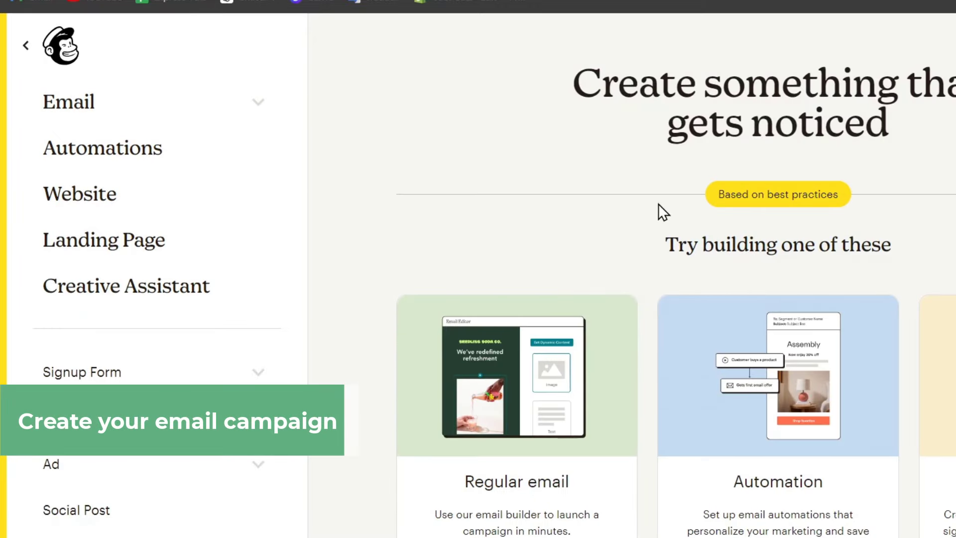
{"action": "left_click", "coordinate": [120, 106]}
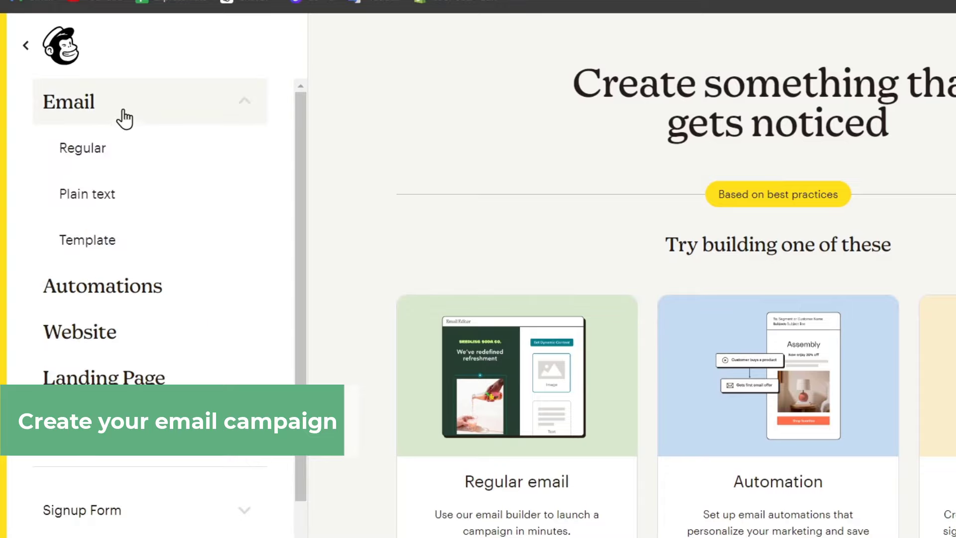
{"action": "scroll", "coordinate": [160, 234], "scroll_direction": "down", "scroll_amount": 2}
{"action": "scroll", "coordinate": [119, 234], "scroll_direction": "up", "scroll_amount": 2}
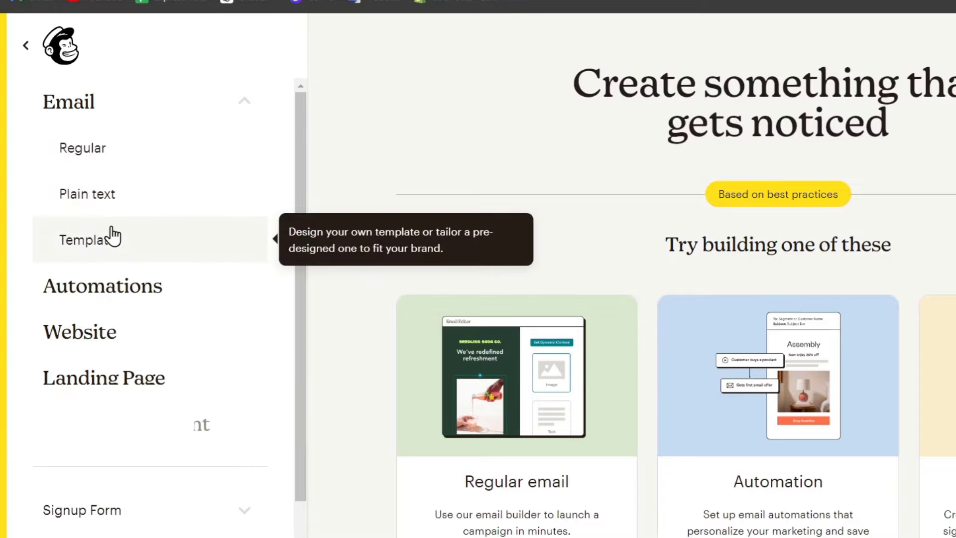
{"action": "left_click", "coordinate": [106, 243]}
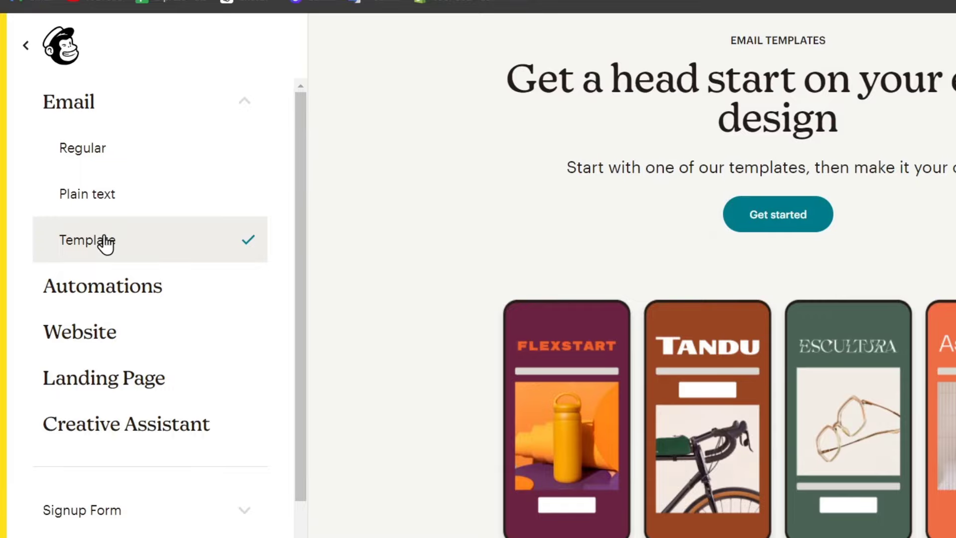
{"action": "left_click", "coordinate": [801, 226]}
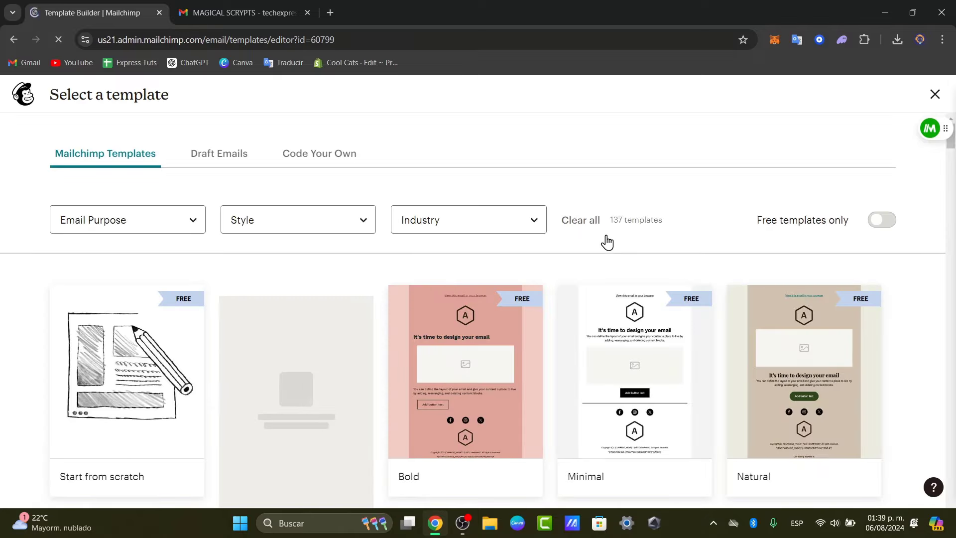
Step: Filter the email templates by the Newsletter purpose and look through the available style and industry options
{"action": "left_click", "coordinate": [95, 221]}
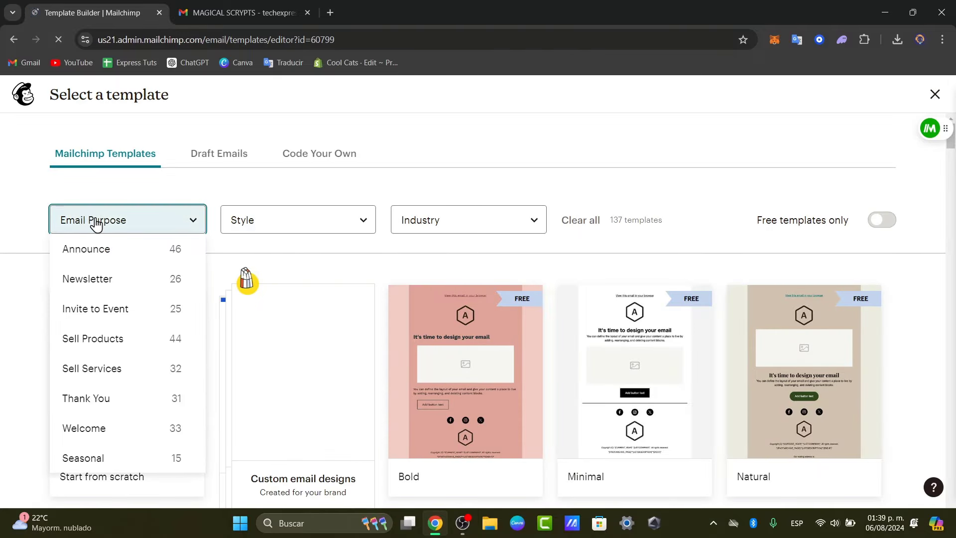
{"action": "left_click", "coordinate": [119, 278]}
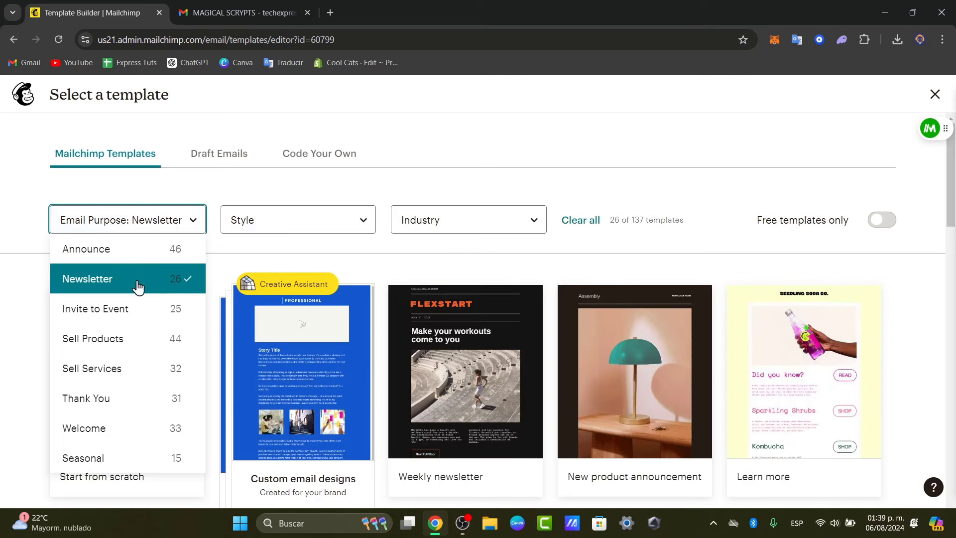
{"action": "left_click", "coordinate": [179, 201]}
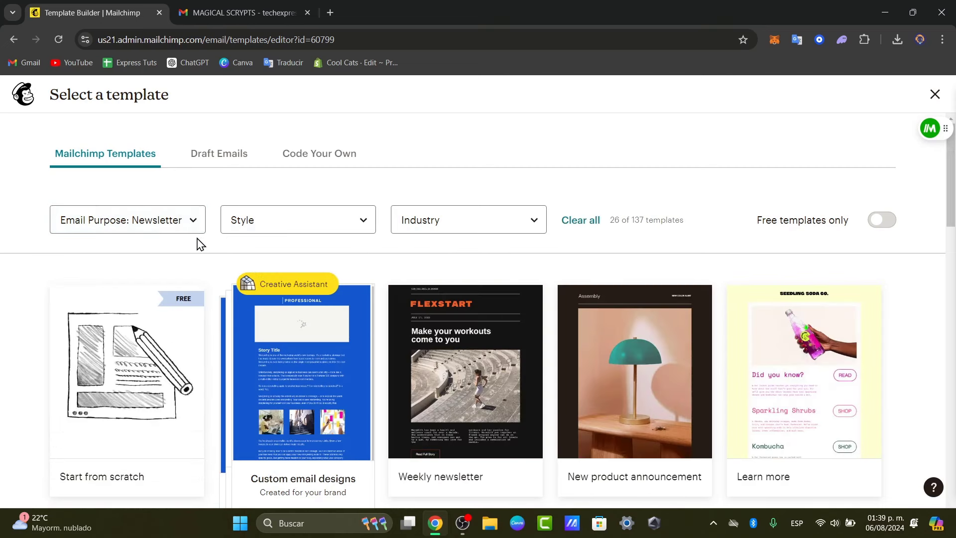
{"action": "left_click", "coordinate": [275, 228]}
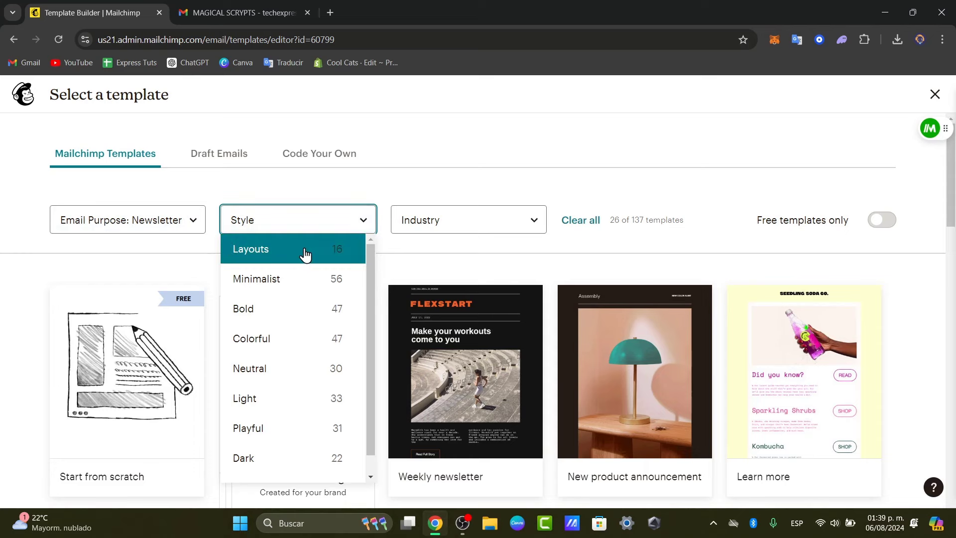
{"action": "left_click", "coordinate": [330, 229]}
{"action": "left_click", "coordinate": [476, 230]}
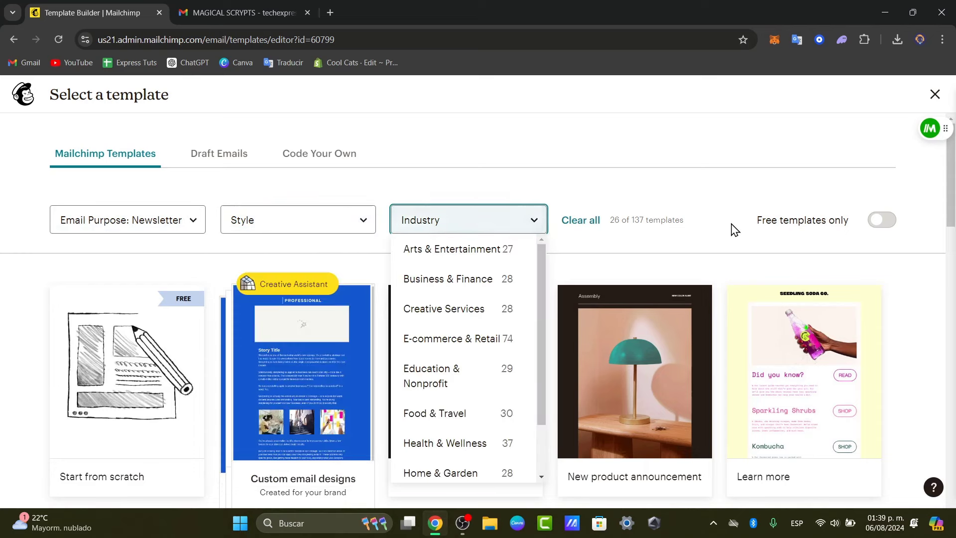
{"action": "left_click", "coordinate": [642, 180]}
Step: Limit the gallery to free templates for the Arts & Entertainment industry, and clear all the template filters
{"action": "left_click", "coordinate": [883, 220]}
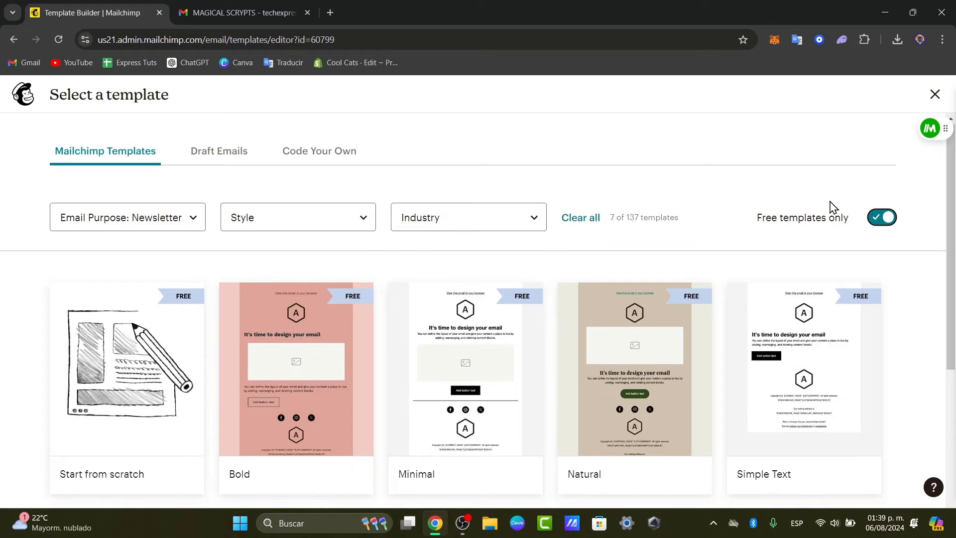
{"action": "scroll", "coordinate": [827, 207], "scroll_direction": "down", "scroll_amount": 5}
{"action": "scroll", "coordinate": [686, 288], "scroll_direction": "up", "scroll_amount": 5}
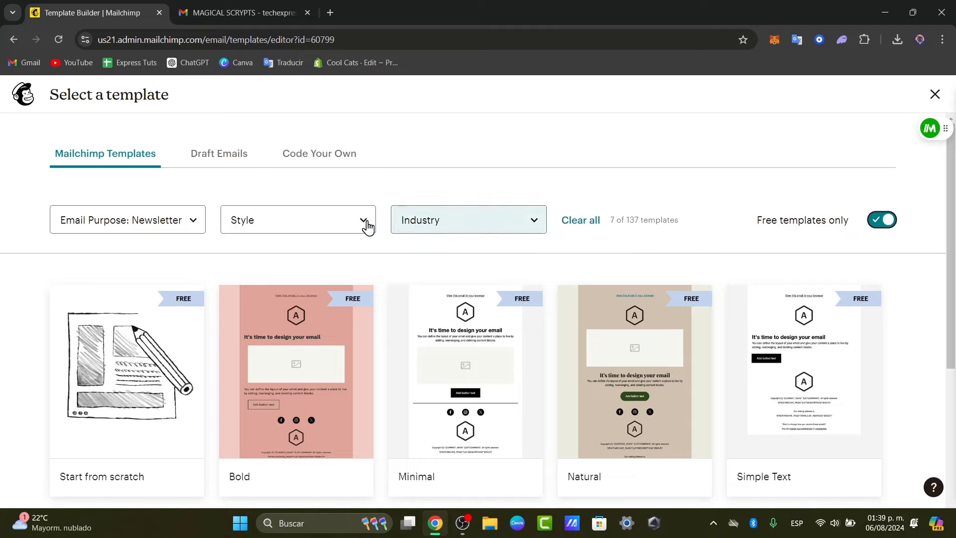
{"action": "left_click", "coordinate": [468, 227]}
{"action": "left_click", "coordinate": [519, 255]}
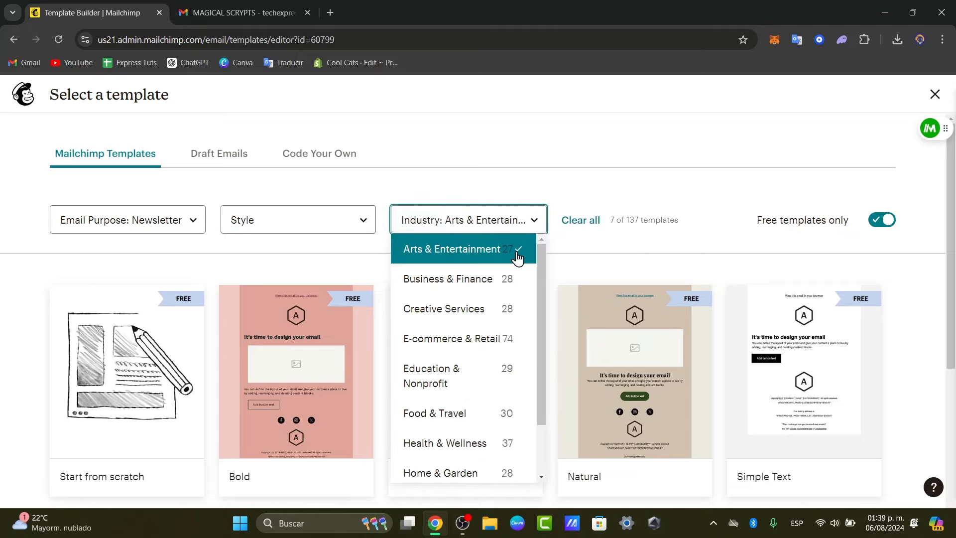
{"action": "left_click", "coordinate": [554, 152]}
{"action": "left_click", "coordinate": [570, 220]}
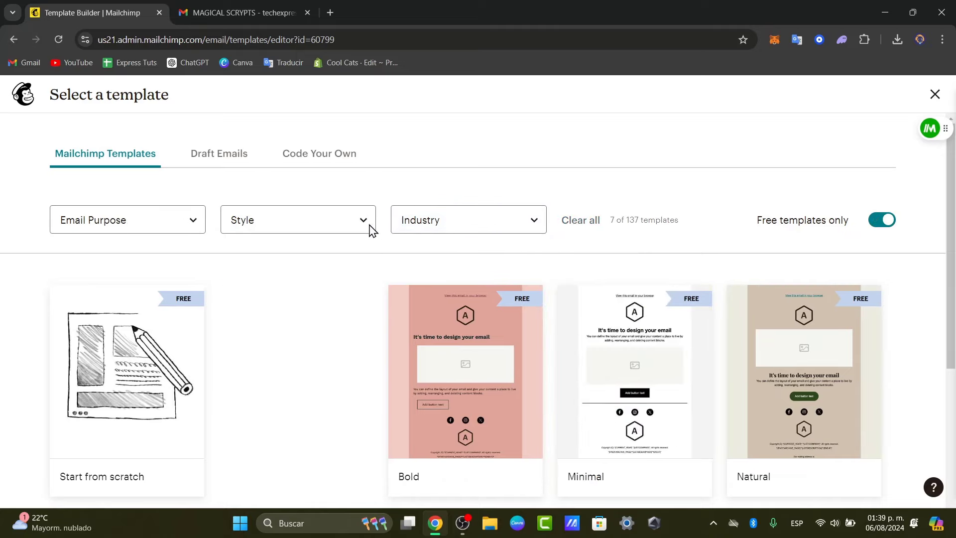
Step: Filter the template gallery by the Newsletter email purpose and show free templates only
{"action": "left_click", "coordinate": [143, 224]}
{"action": "left_click", "coordinate": [142, 279]}
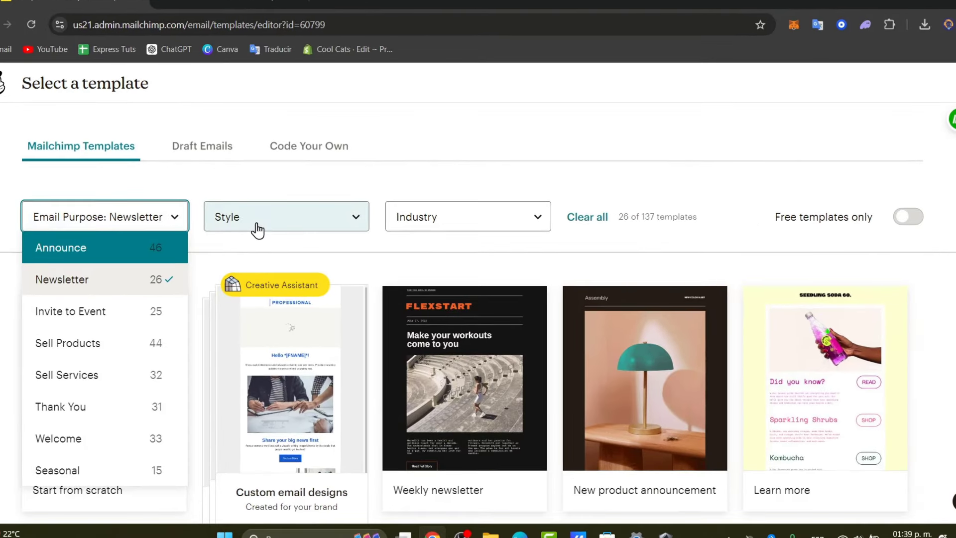
{"action": "left_click", "coordinate": [282, 190]}
{"action": "left_click", "coordinate": [884, 221]}
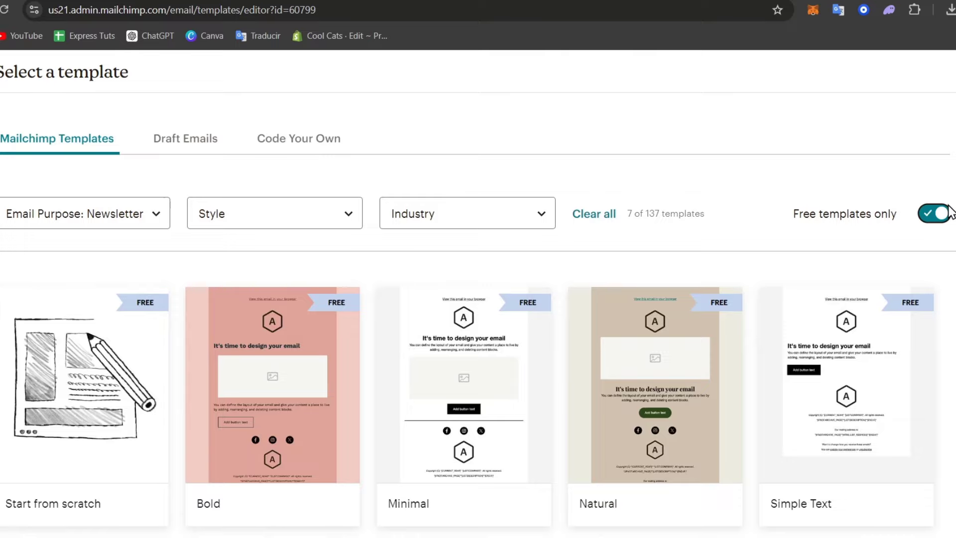
Step: Choose the free Bold template and save it under the name "Newsletter Example1"
{"action": "scroll", "coordinate": [949, 211], "scroll_direction": "down", "scroll_amount": 5}
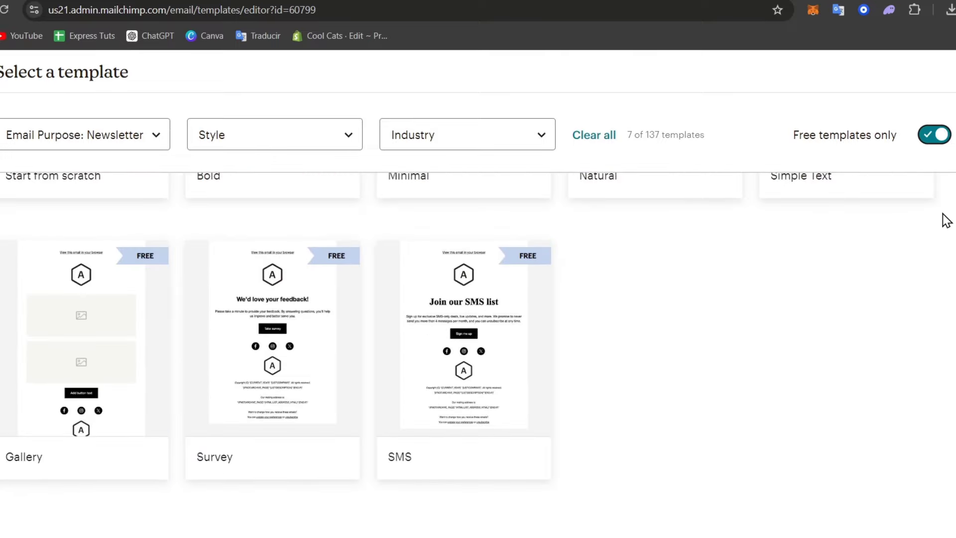
{"action": "scroll", "coordinate": [948, 222], "scroll_direction": "up", "scroll_amount": 6}
{"action": "scroll", "coordinate": [946, 227], "scroll_direction": "down", "scroll_amount": 3}
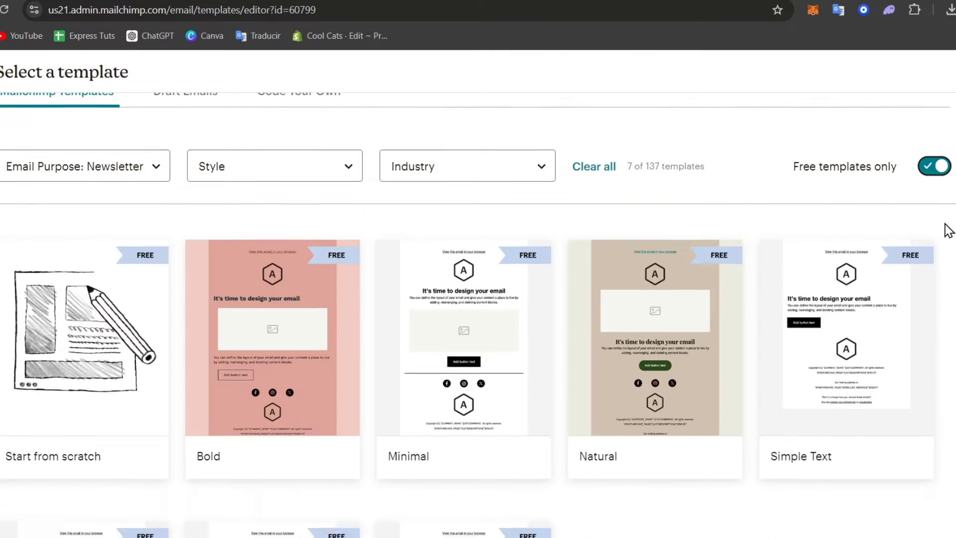
{"action": "left_click", "coordinate": [285, 223]}
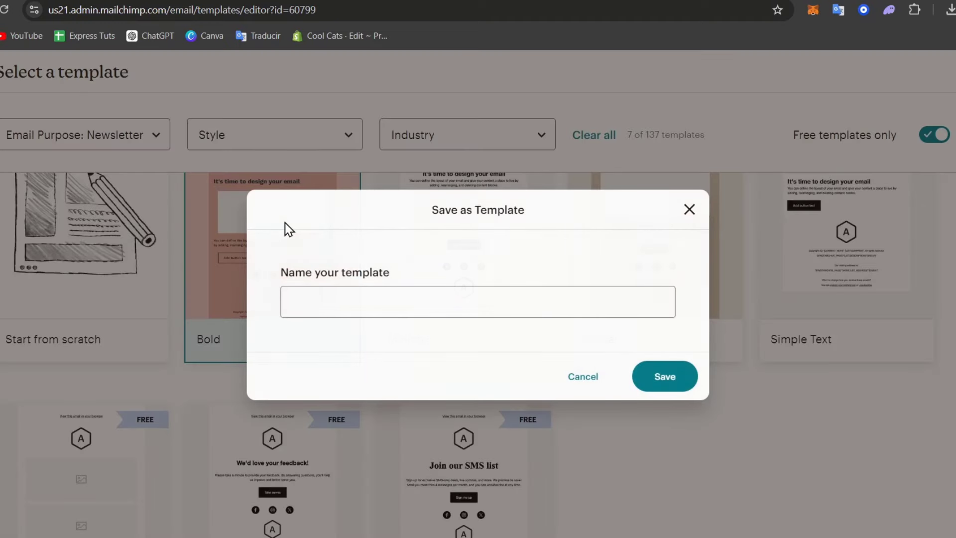
{"action": "left_click", "coordinate": [454, 295]}
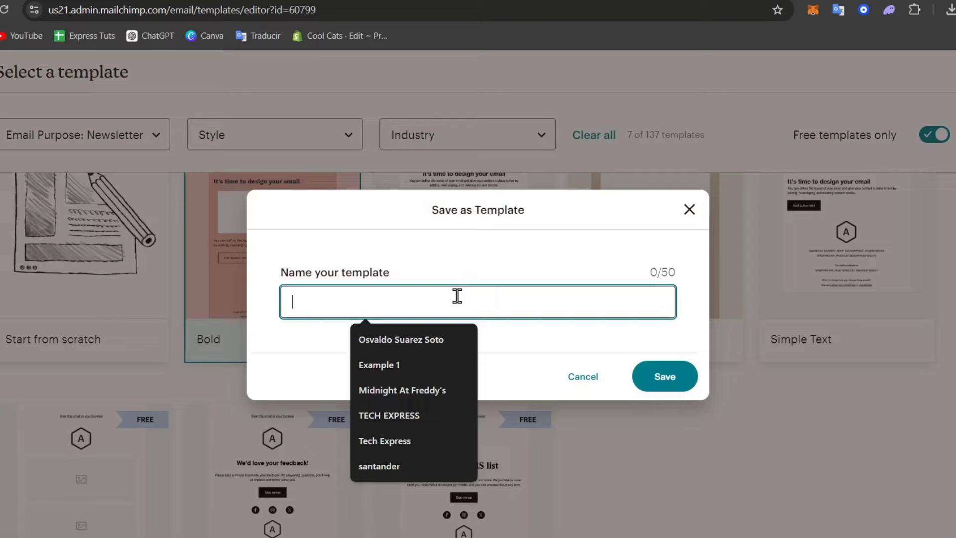
{"action": "type", "text": "Newsletter"}
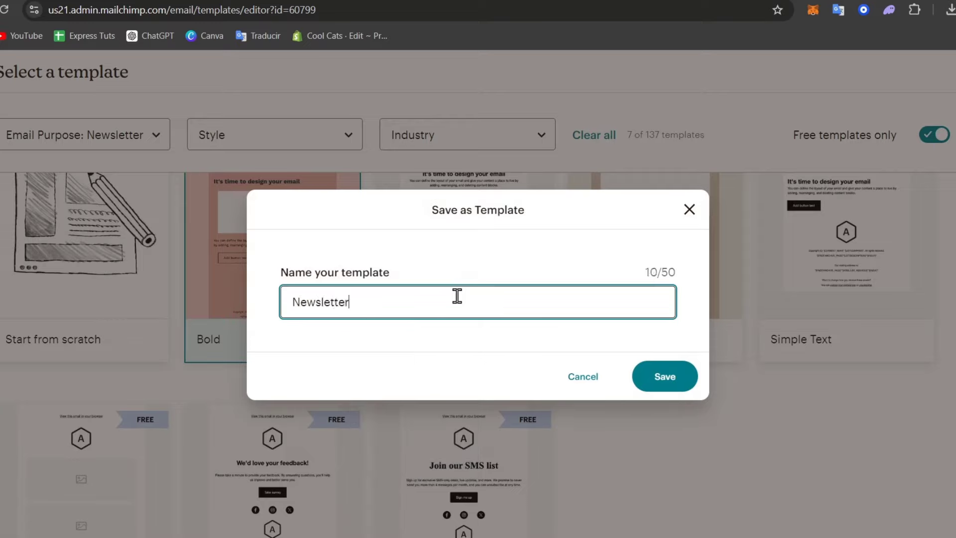
{"action": "type", "text": " Example1"}
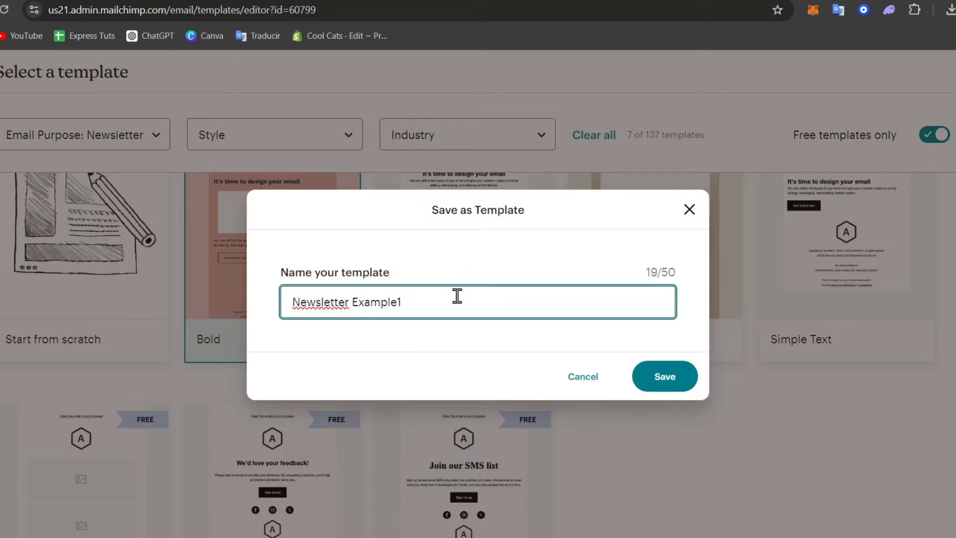
{"action": "left_click", "coordinate": [686, 381]}
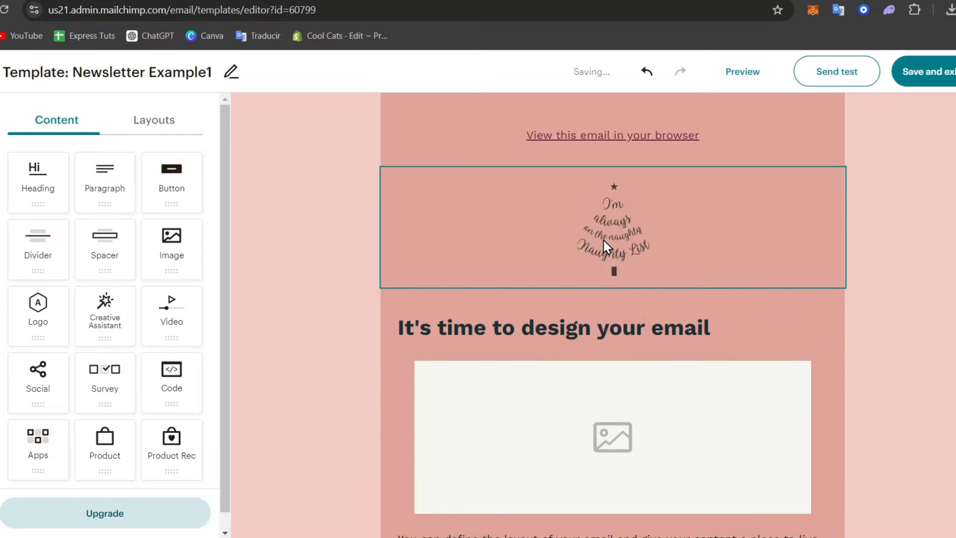
Step: Examine the template's blocks from header to footer, including the design settings of the logo and the main heading
{"action": "left_click", "coordinate": [608, 267]}
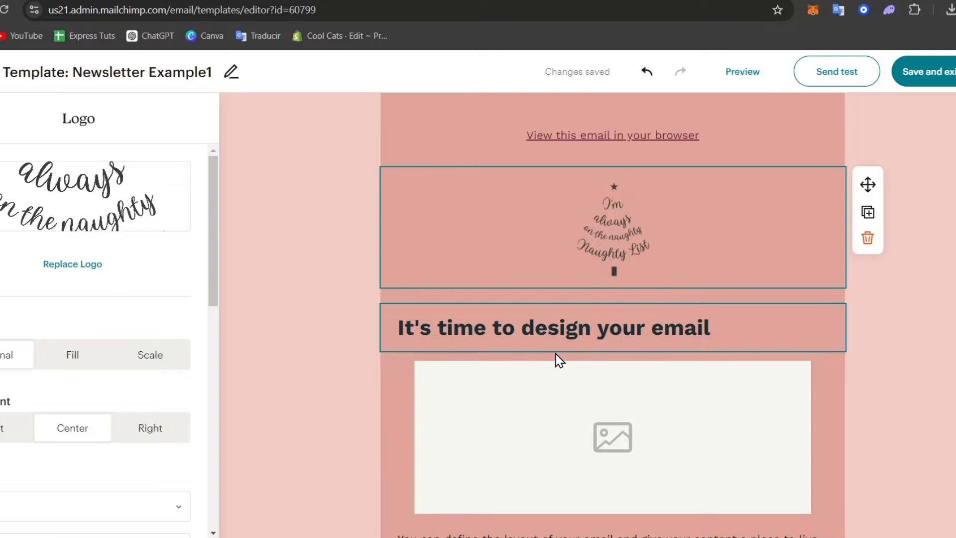
{"action": "scroll", "coordinate": [573, 229], "scroll_direction": "down", "scroll_amount": 10}
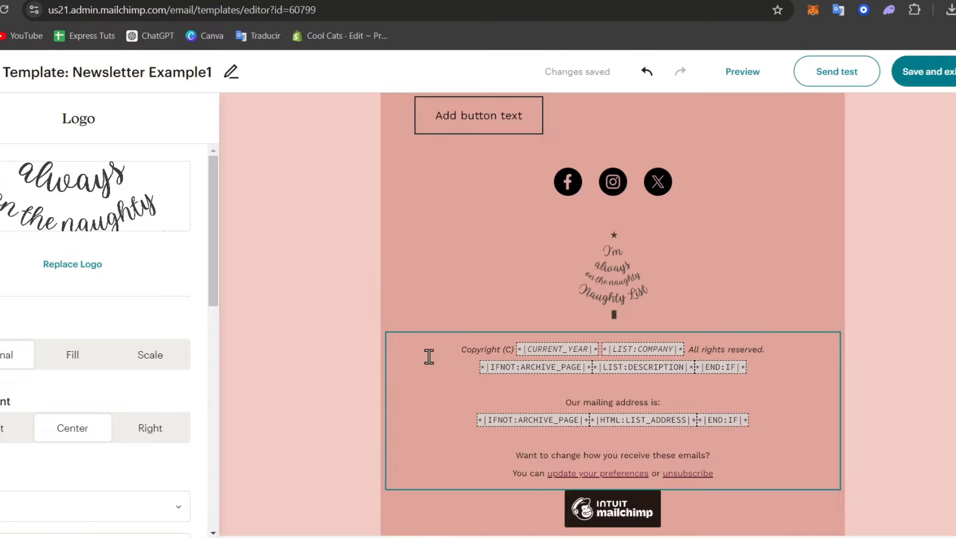
{"action": "scroll", "coordinate": [473, 391], "scroll_direction": "up", "scroll_amount": 10}
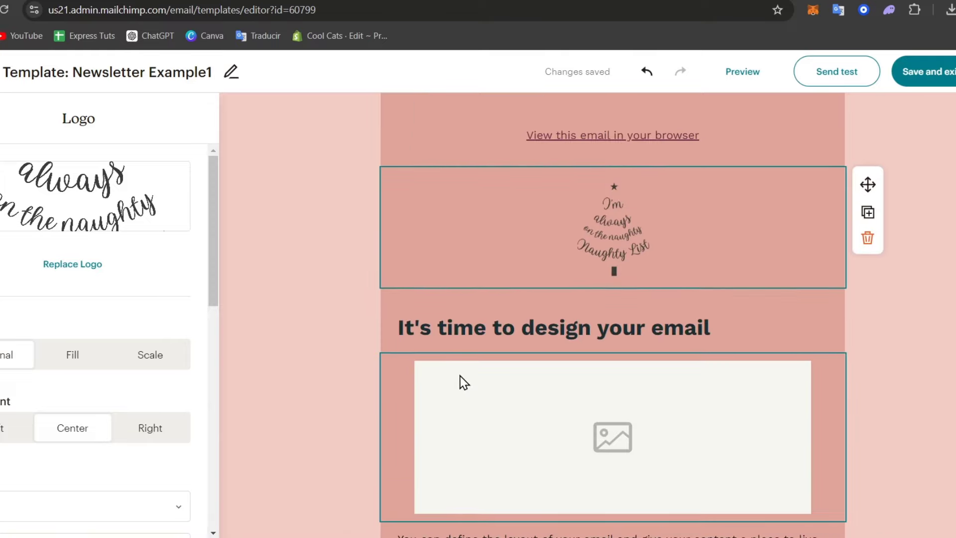
{"action": "left_click", "coordinate": [634, 326]}
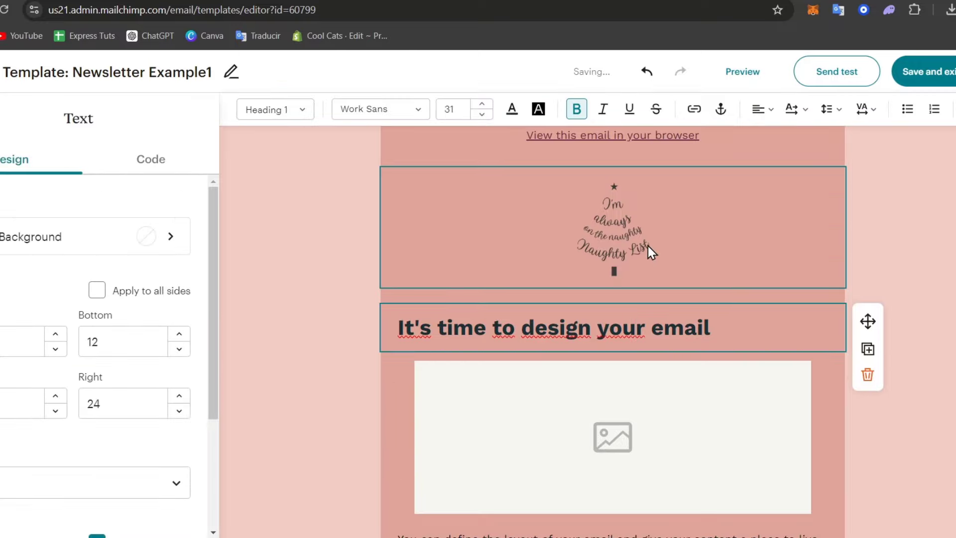
{"action": "left_click", "coordinate": [648, 246]}
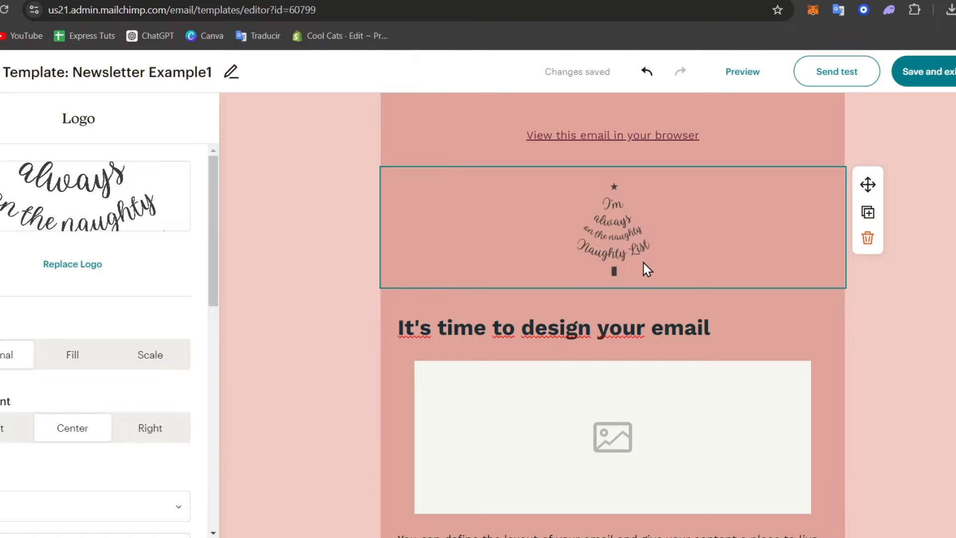
Step: Replace the header logo with the uploaded image of the orange cat wearing glasses
{"action": "left_click", "coordinate": [94, 272]}
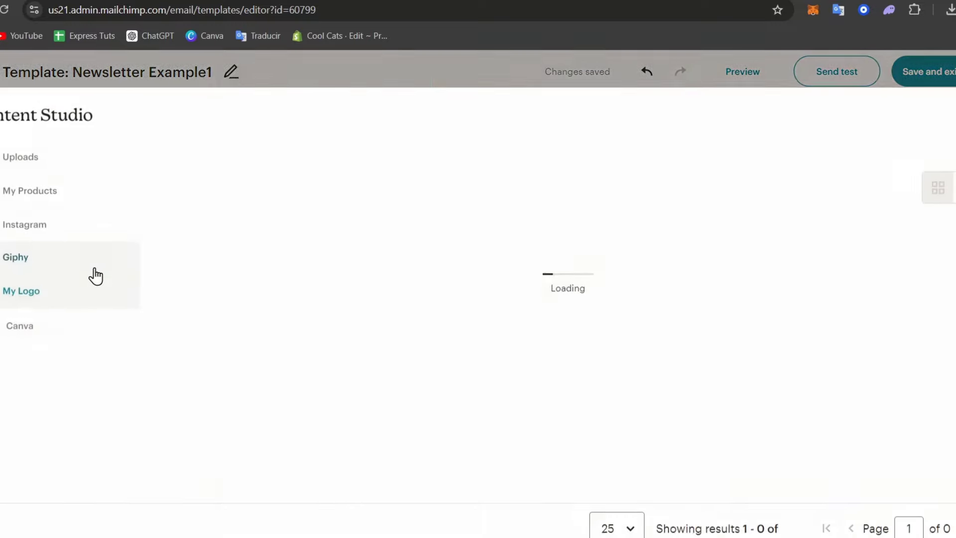
{"action": "left_click", "coordinate": [89, 145]}
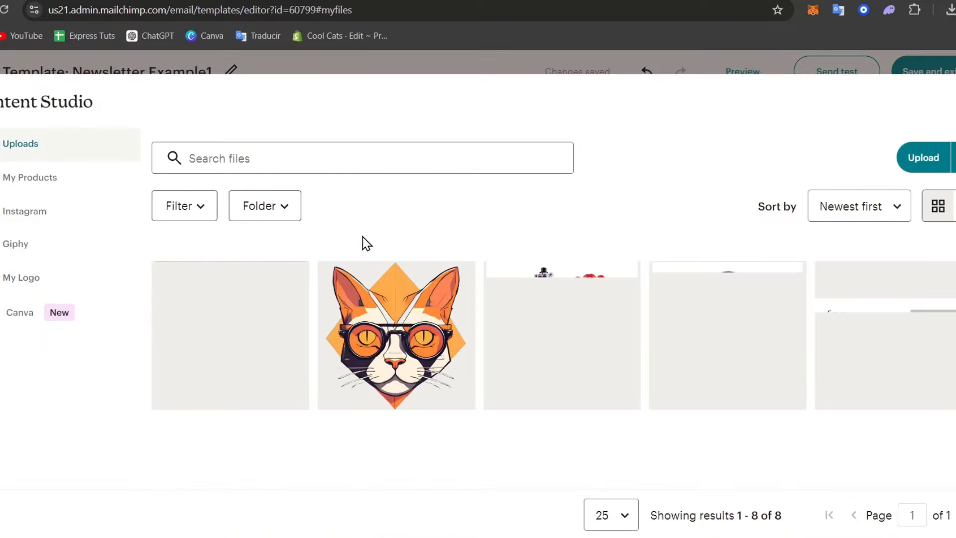
{"action": "left_click", "coordinate": [398, 312]}
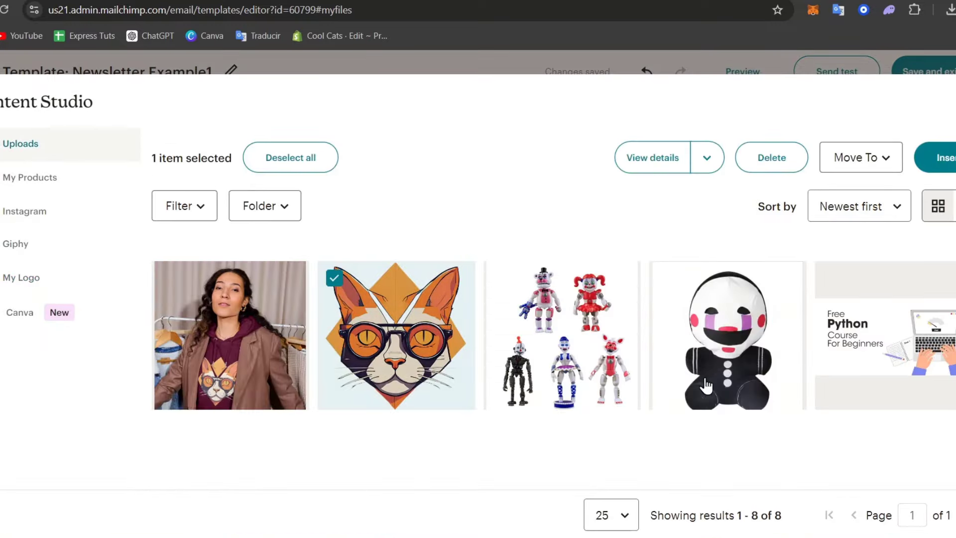
{"action": "left_click", "coordinate": [945, 165]}
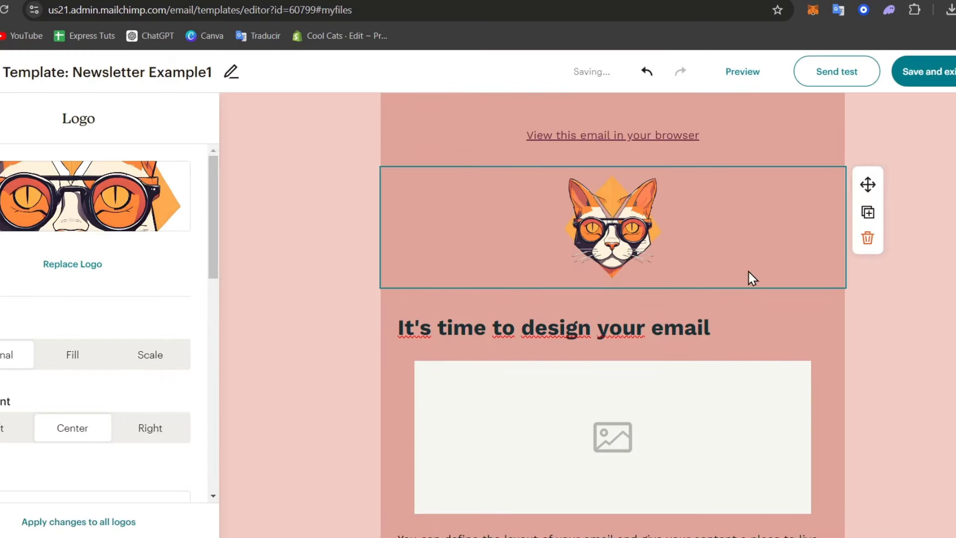
Step: Change the main heading to "Newsletter: August 2024." and add another heading block directly below it
{"action": "left_click", "coordinate": [725, 329]}
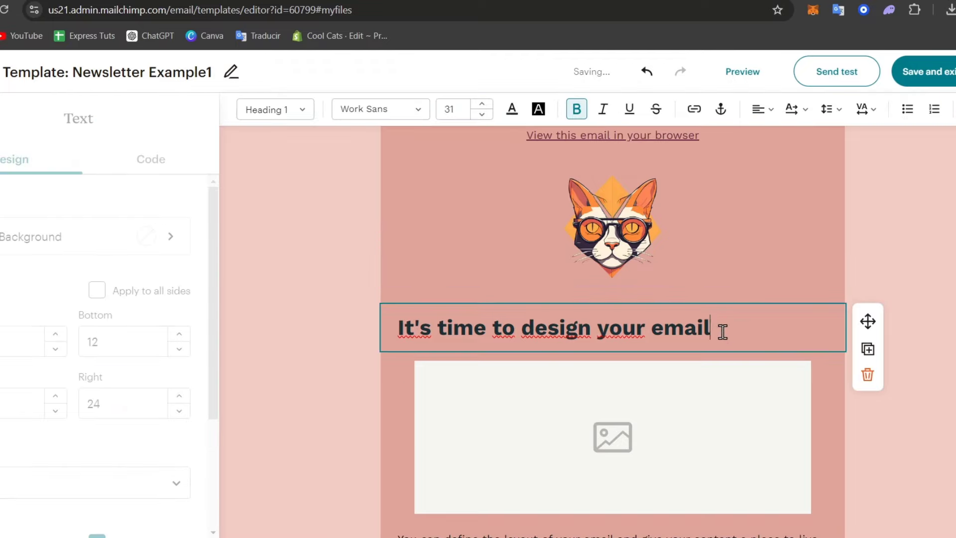
{"action": "triple_click", "coordinate": [613, 326]}
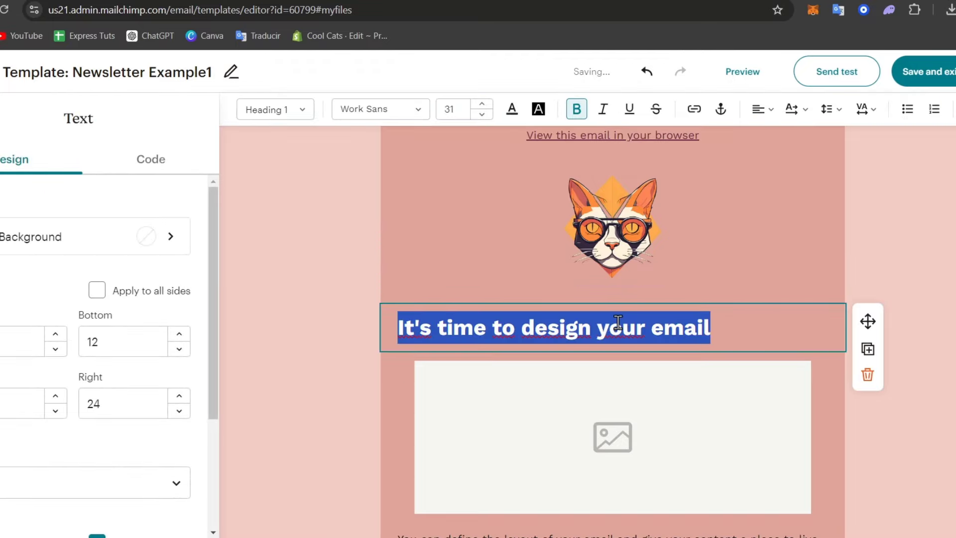
{"action": "type", "text": "New"}
{"action": "key", "text": "BackSpace"}
{"action": "key", "text": "BackSpace"}
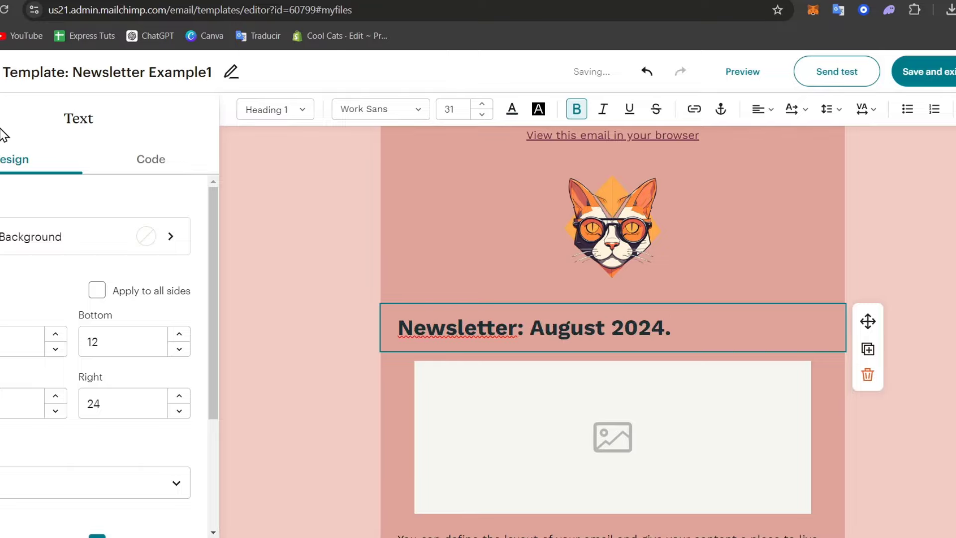
{"action": "left_click", "coordinate": [1, 118]}
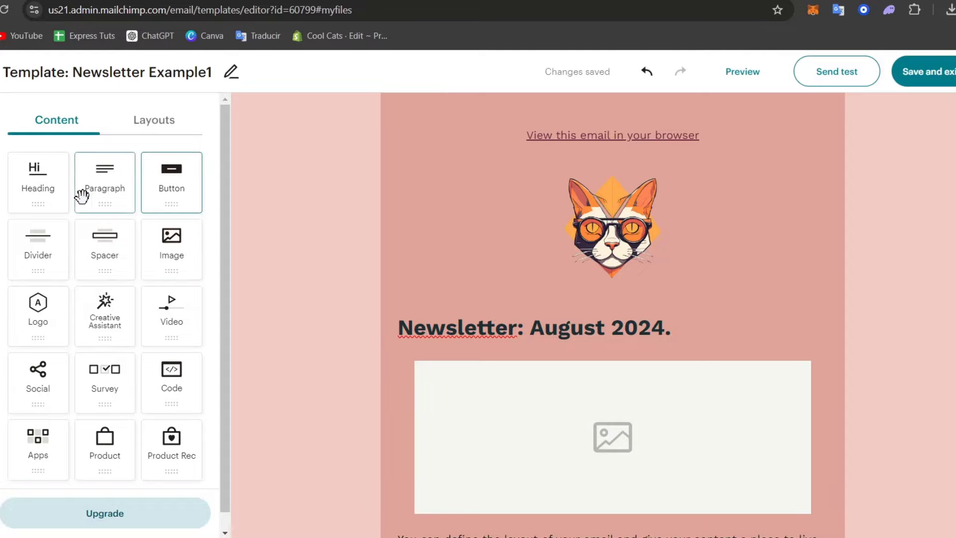
{"action": "left_click_drag", "start_coordinate": [46, 190], "coordinate": [448, 337]}
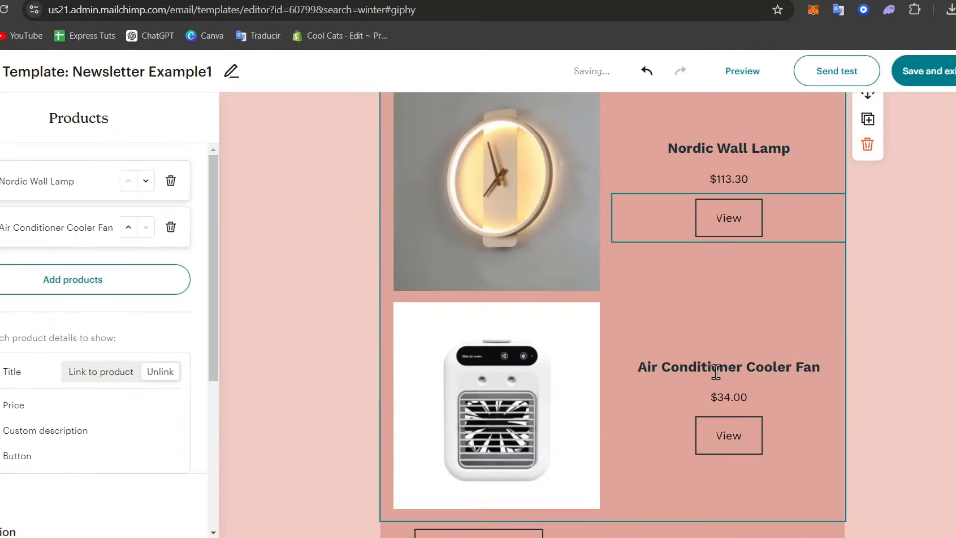
Step: Review the newsletter layout from the logo and headings through the winter image, intro text and product listings
{"action": "scroll", "coordinate": [715, 371], "scroll_direction": "up", "scroll_amount": 8}
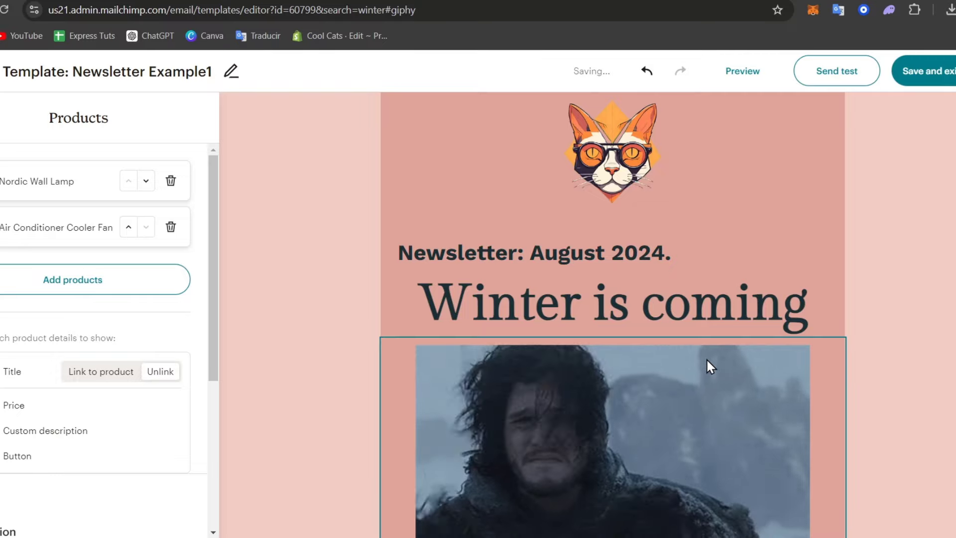
{"action": "scroll", "coordinate": [697, 349], "scroll_direction": "down", "scroll_amount": 3}
{"action": "scroll", "coordinate": [686, 325], "scroll_direction": "down", "scroll_amount": 3}
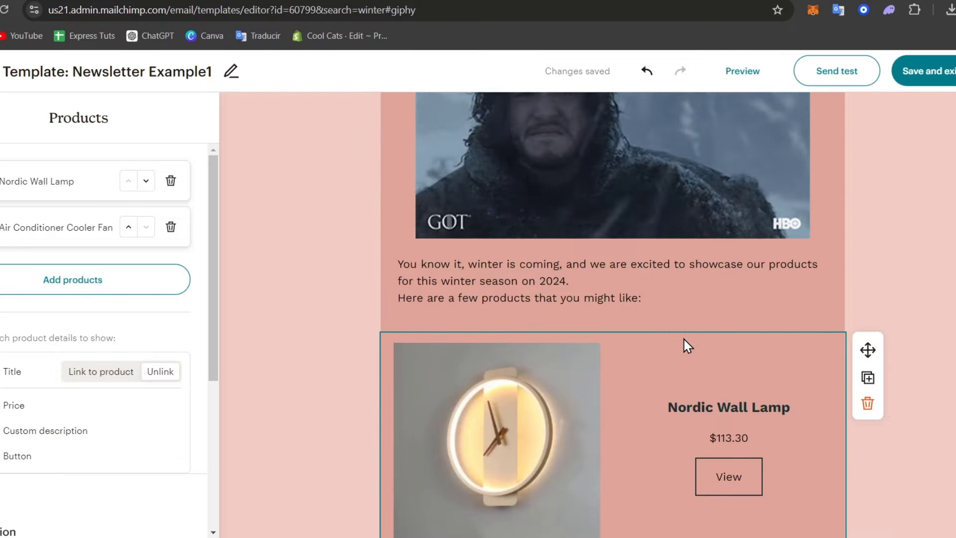
{"action": "scroll", "coordinate": [692, 356], "scroll_direction": "up", "scroll_amount": 10}
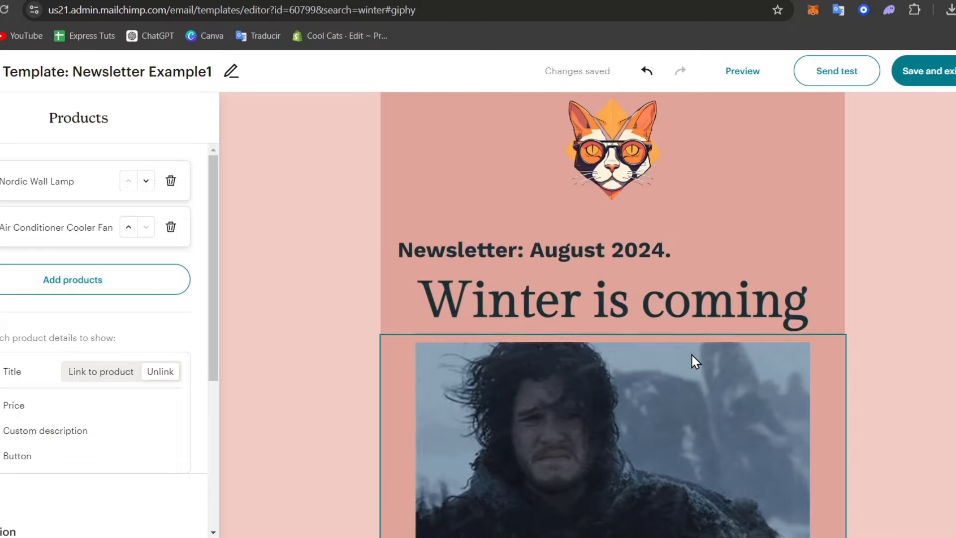
{"action": "scroll", "coordinate": [691, 358], "scroll_direction": "down", "scroll_amount": 20}
{"action": "scroll", "coordinate": [736, 234], "scroll_direction": "down", "scroll_amount": 2}
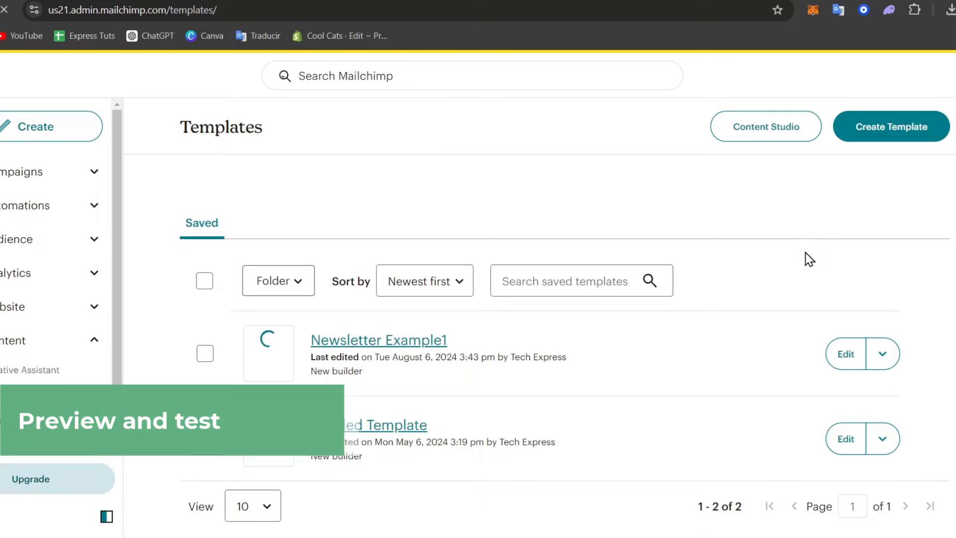
Step: Preview the saved Newsletter Example1 template in desktop view and look through its content
{"action": "left_click", "coordinate": [881, 355]}
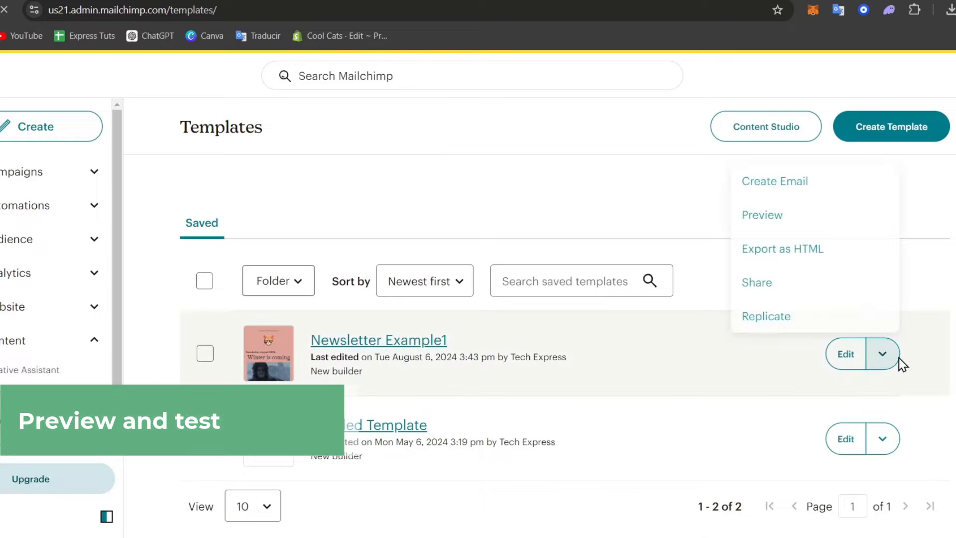
{"action": "left_click", "coordinate": [752, 219]}
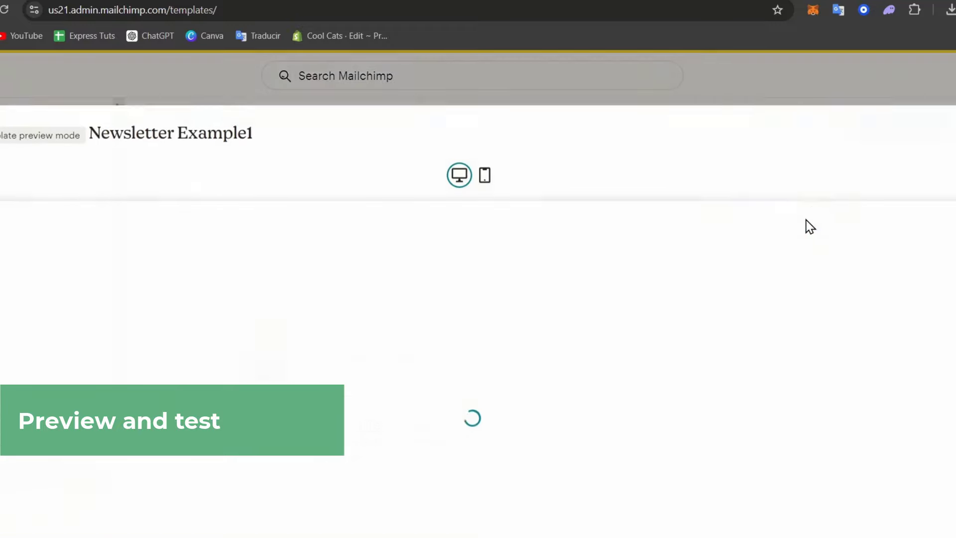
{"action": "scroll", "coordinate": [670, 311], "scroll_direction": "down", "scroll_amount": 10}
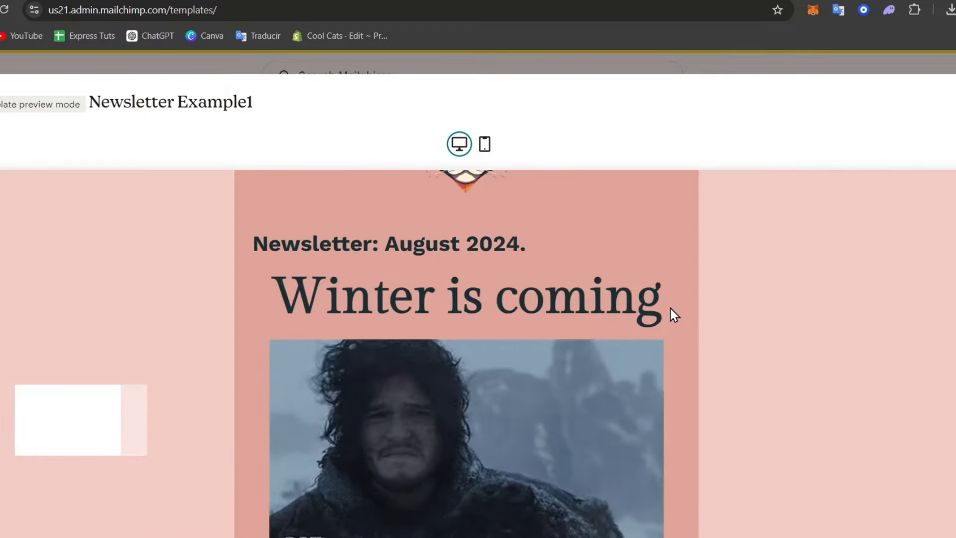
{"action": "scroll", "coordinate": [665, 314], "scroll_direction": "down", "scroll_amount": 5}
{"action": "scroll", "coordinate": [655, 316], "scroll_direction": "up", "scroll_amount": 15}
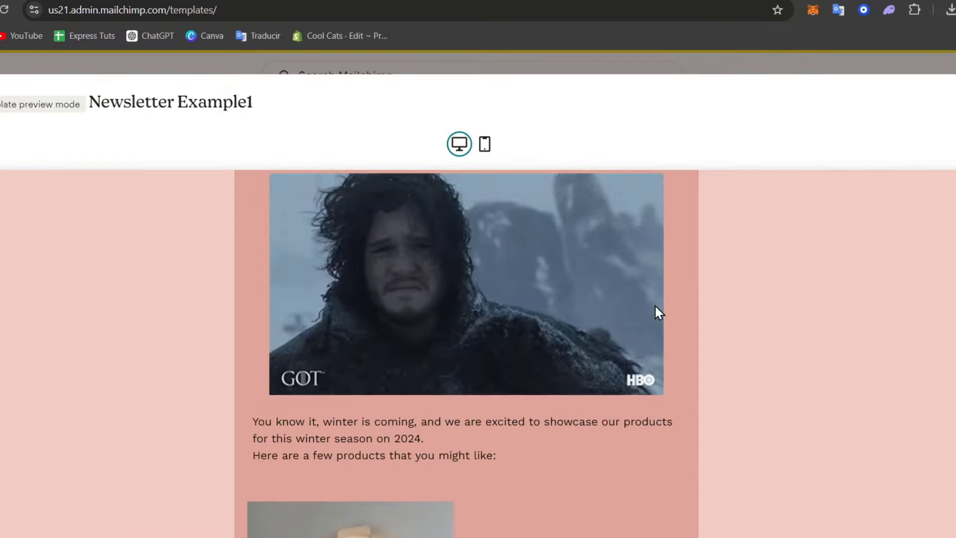
Step: Check the Newsletter Example1 template in the mobile preview from header to footer, and close the preview
{"action": "left_click", "coordinate": [492, 146]}
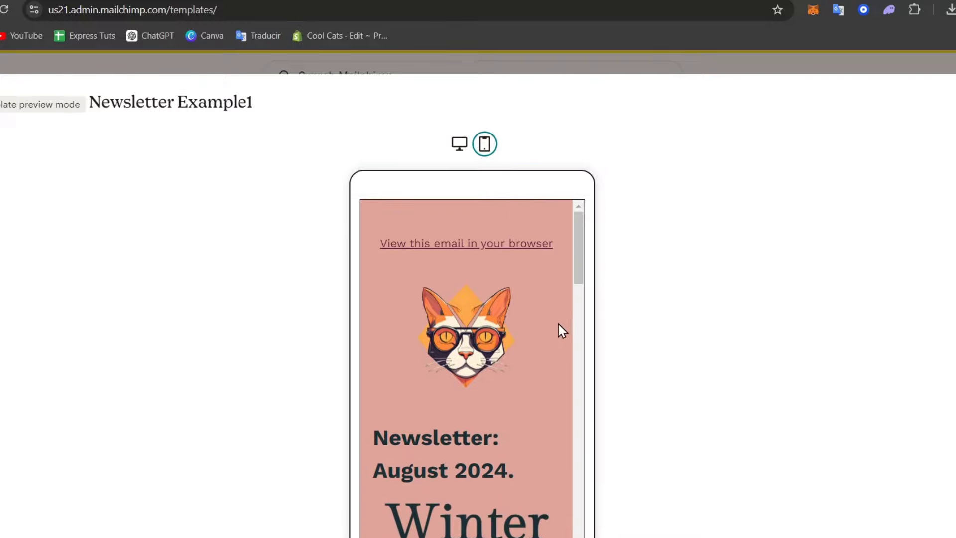
{"action": "scroll", "coordinate": [543, 336], "scroll_direction": "down", "scroll_amount": 8}
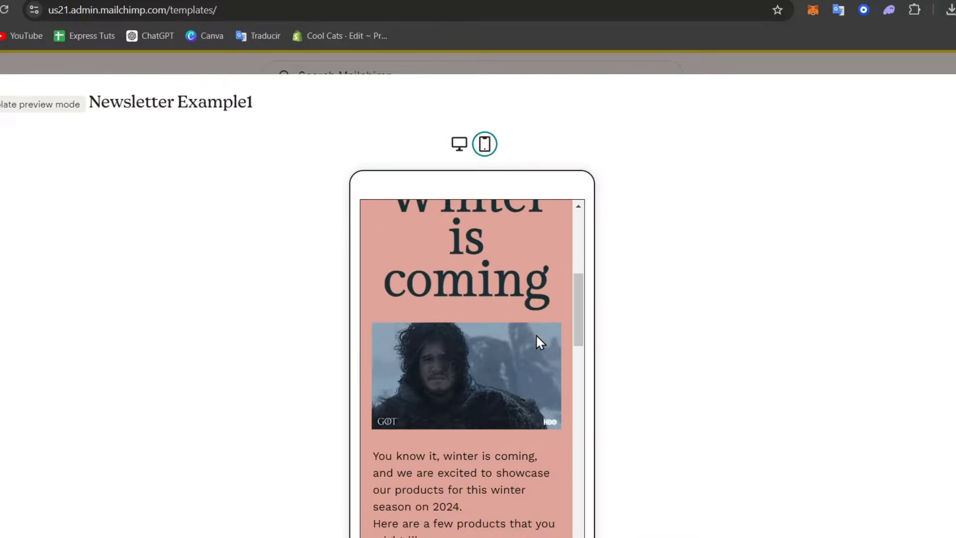
{"action": "scroll", "coordinate": [538, 342], "scroll_direction": "up", "scroll_amount": 10}
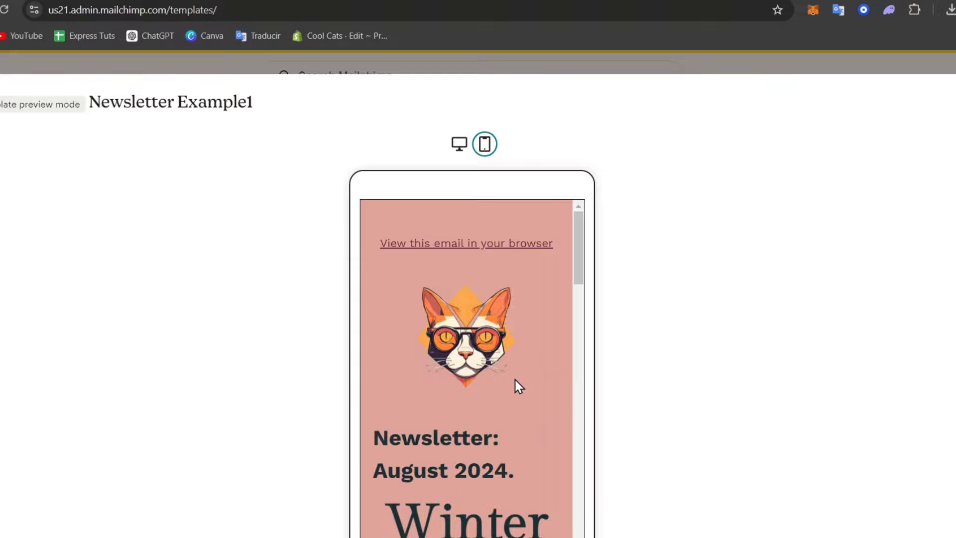
{"action": "scroll", "coordinate": [518, 386], "scroll_direction": "down", "scroll_amount": 3}
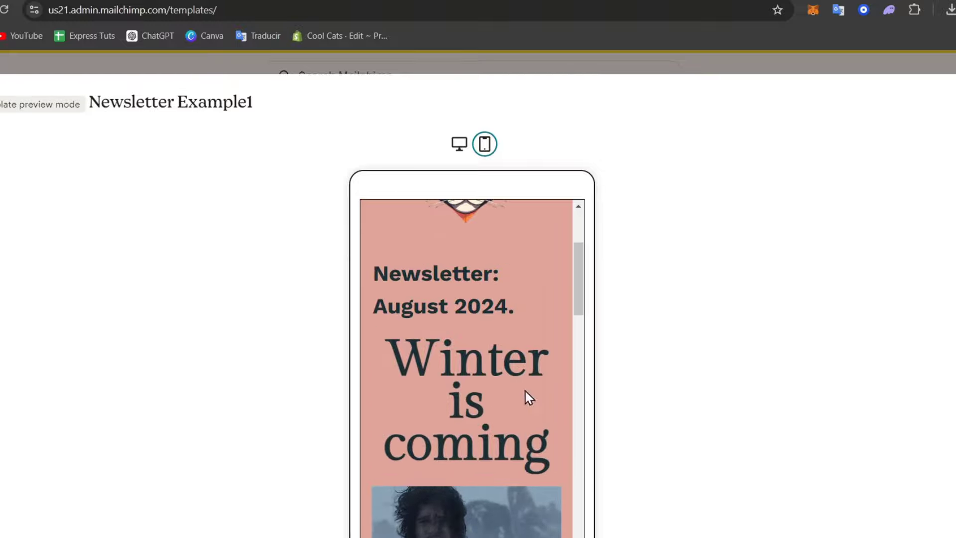
{"action": "scroll", "coordinate": [525, 391], "scroll_direction": "down", "scroll_amount": 15}
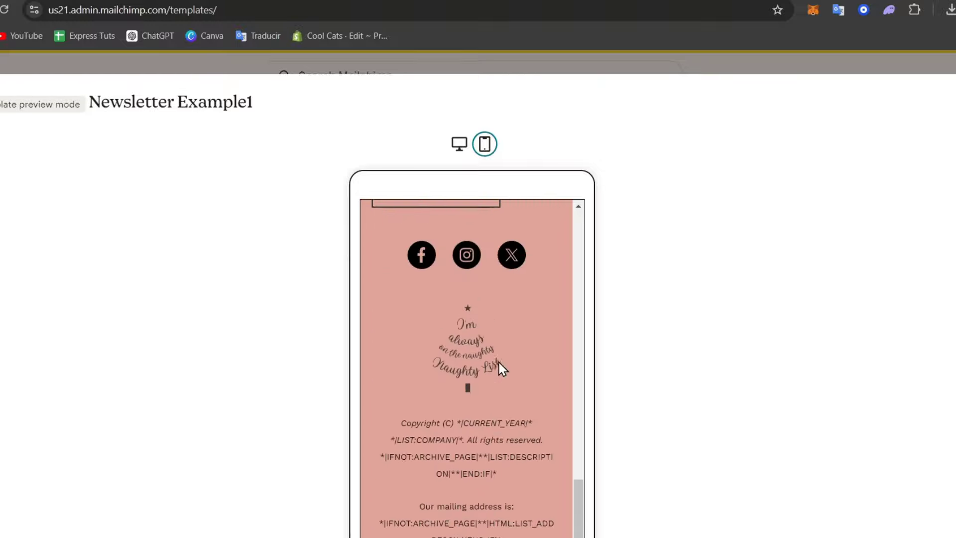
{"action": "scroll", "coordinate": [500, 363], "scroll_direction": "down", "scroll_amount": 3}
{"action": "scroll", "coordinate": [499, 358], "scroll_direction": "up", "scroll_amount": 20}
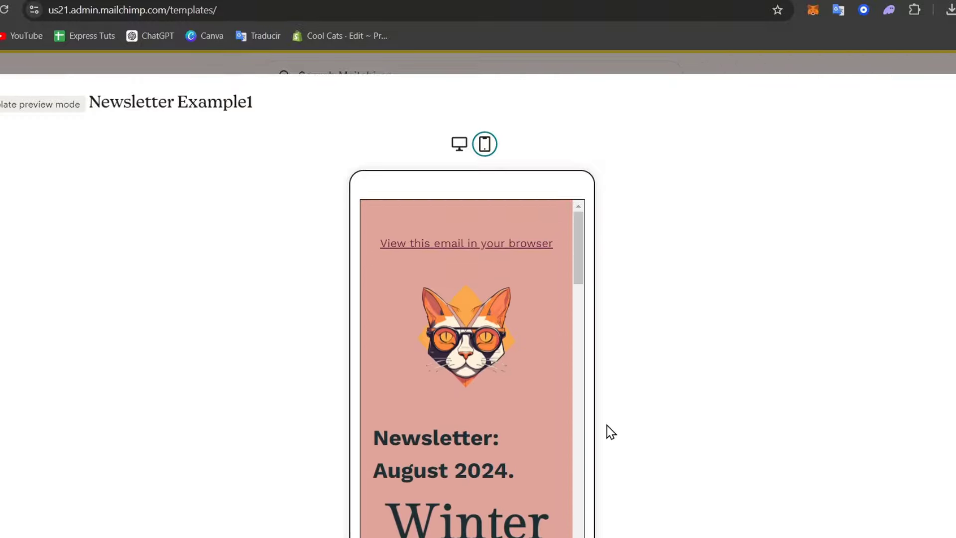
{"action": "scroll", "coordinate": [524, 327], "scroll_direction": "down", "scroll_amount": 20}
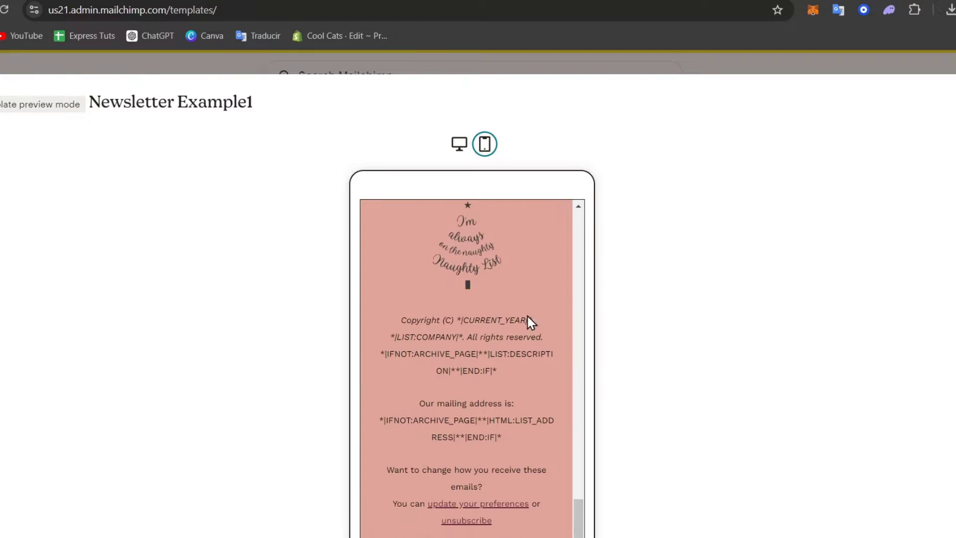
{"action": "left_click", "coordinate": [955, 112]}
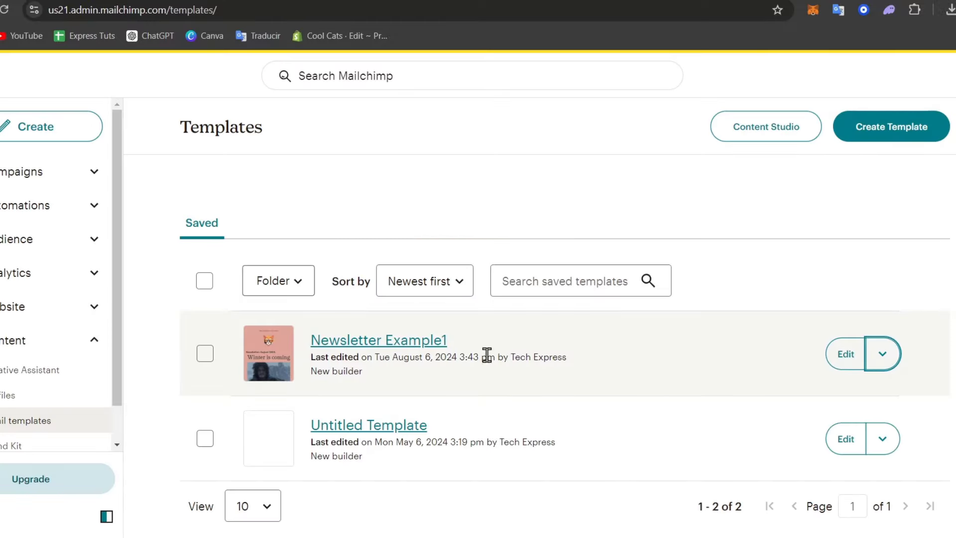
Step: Select the Newsletter Example1 template in the saved templates and create an email from it
{"action": "left_click", "coordinate": [204, 353]}
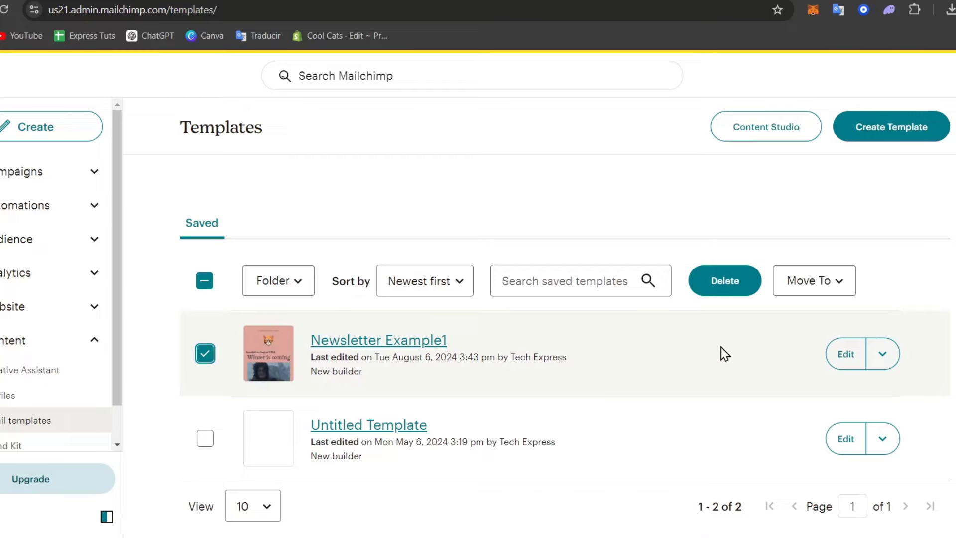
{"action": "left_click", "coordinate": [883, 355]}
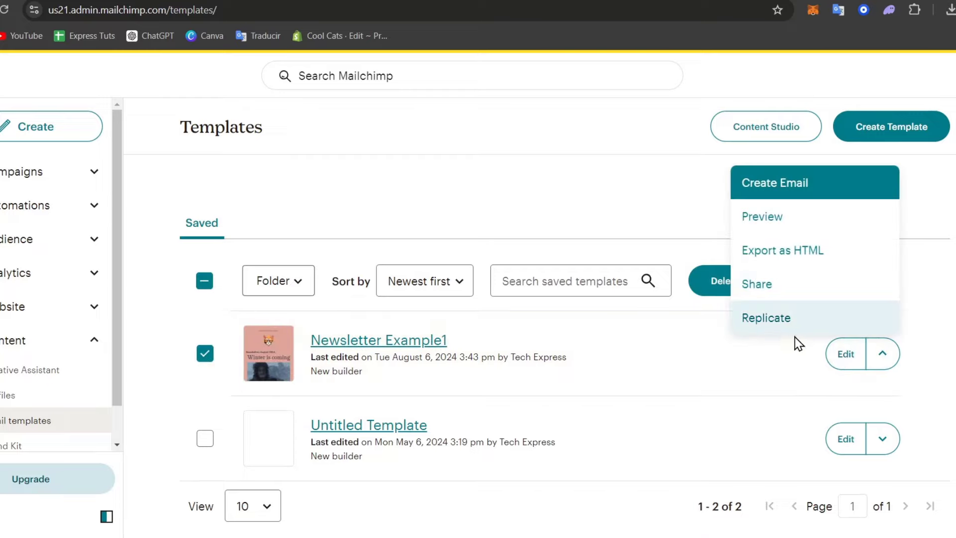
{"action": "left_click", "coordinate": [791, 184]}
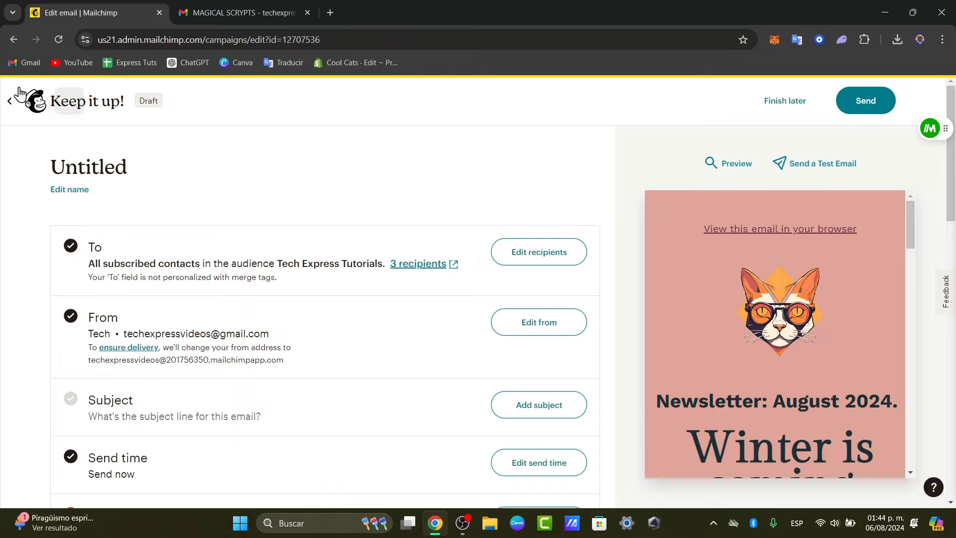
Step: Leave the email draft and open the Marketing dashboard analytics in sample data mode
{"action": "left_click", "coordinate": [31, 101]}
{"action": "left_click", "coordinate": [103, 301]}
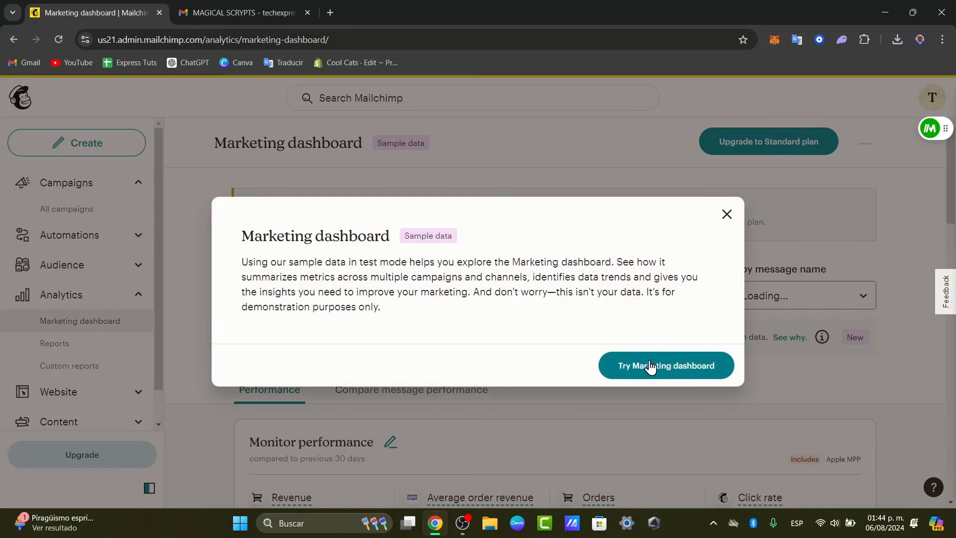
{"action": "left_click", "coordinate": [687, 378]}
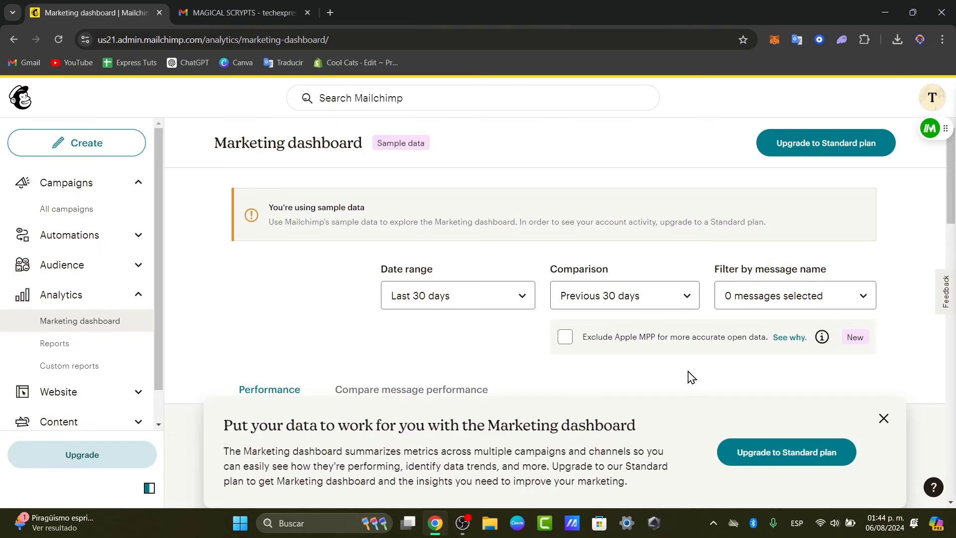